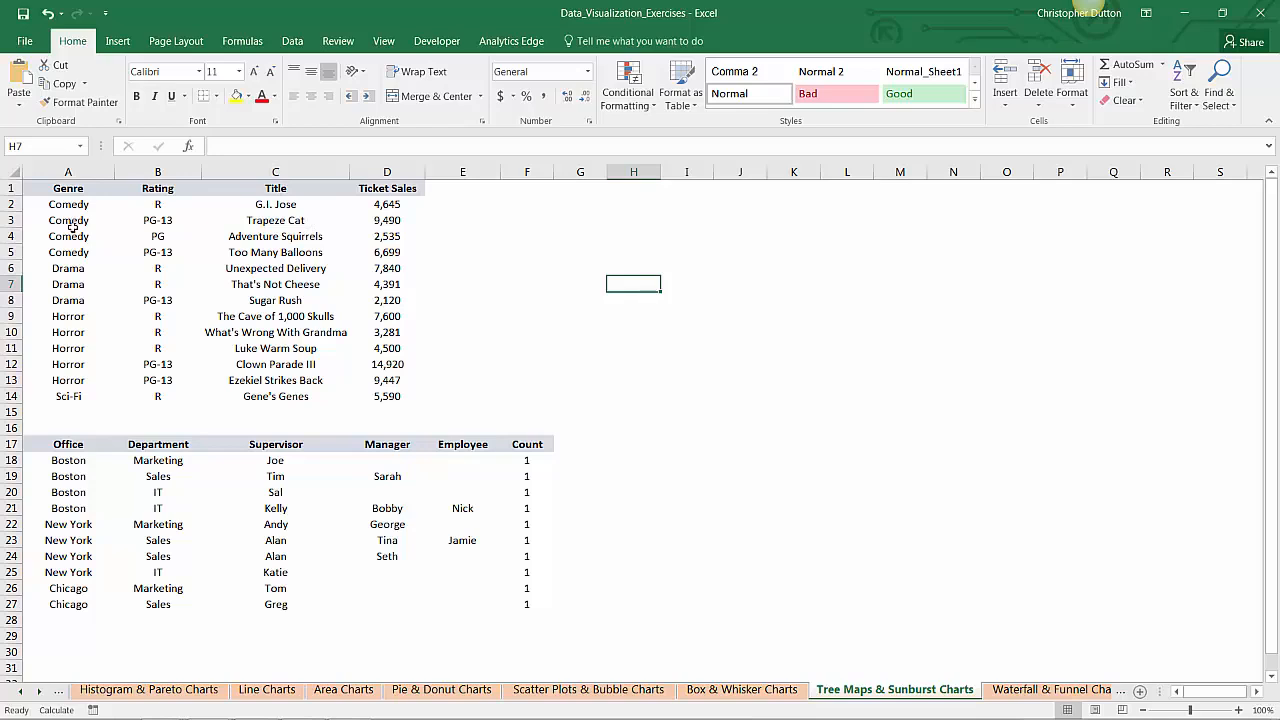
Insert a treemap chart from the movie table A1:D14, covering Genre, Rating, Title and Ticket Sales.
drag(55, 190, 398, 398)
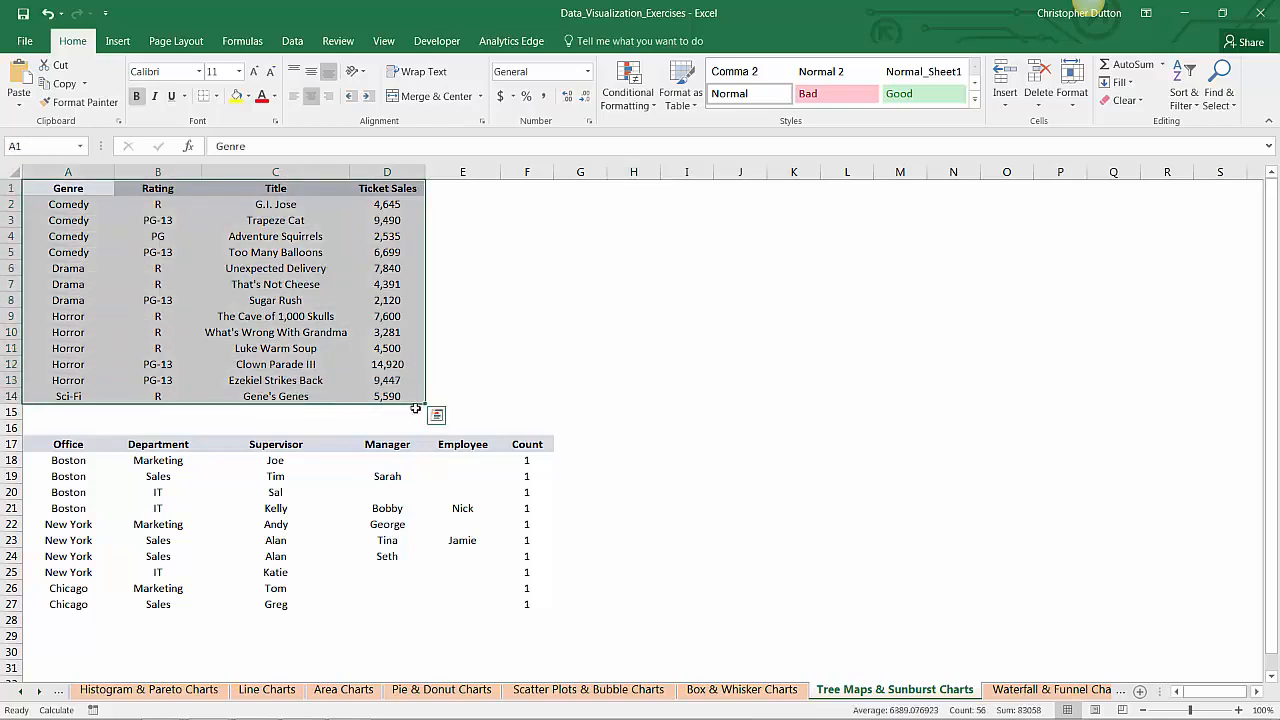
click(118, 47)
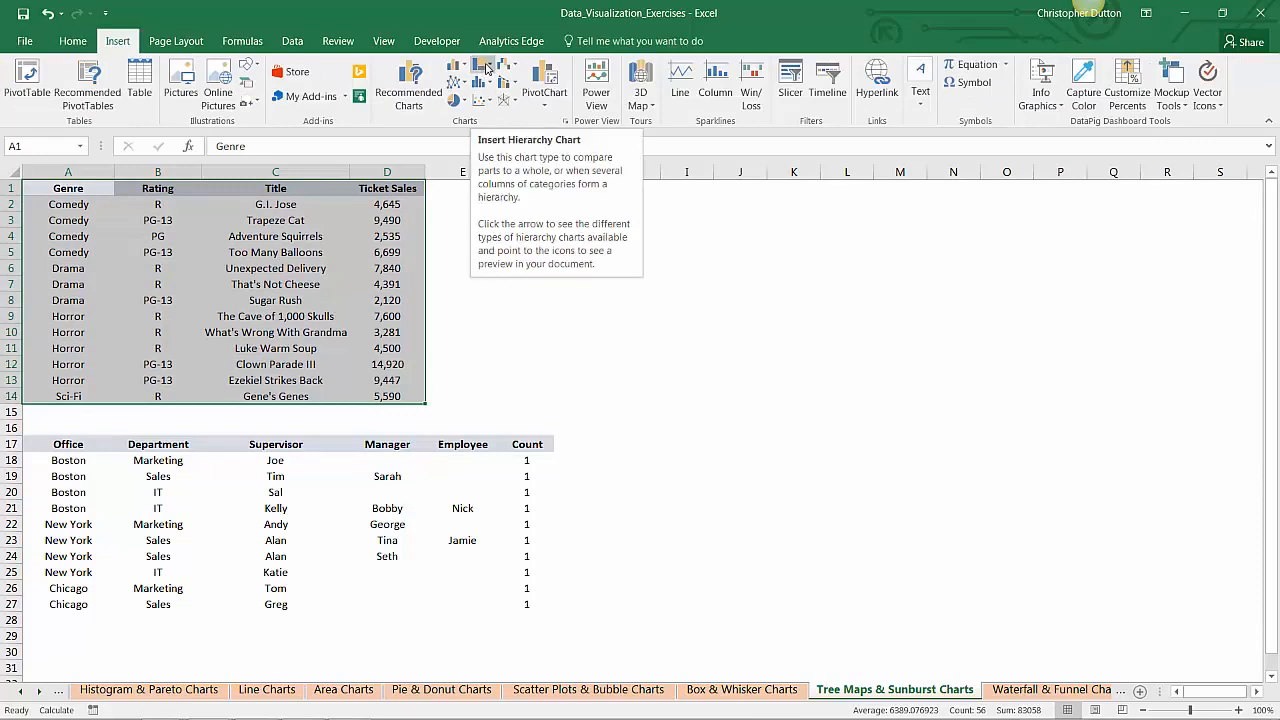
click(486, 68)
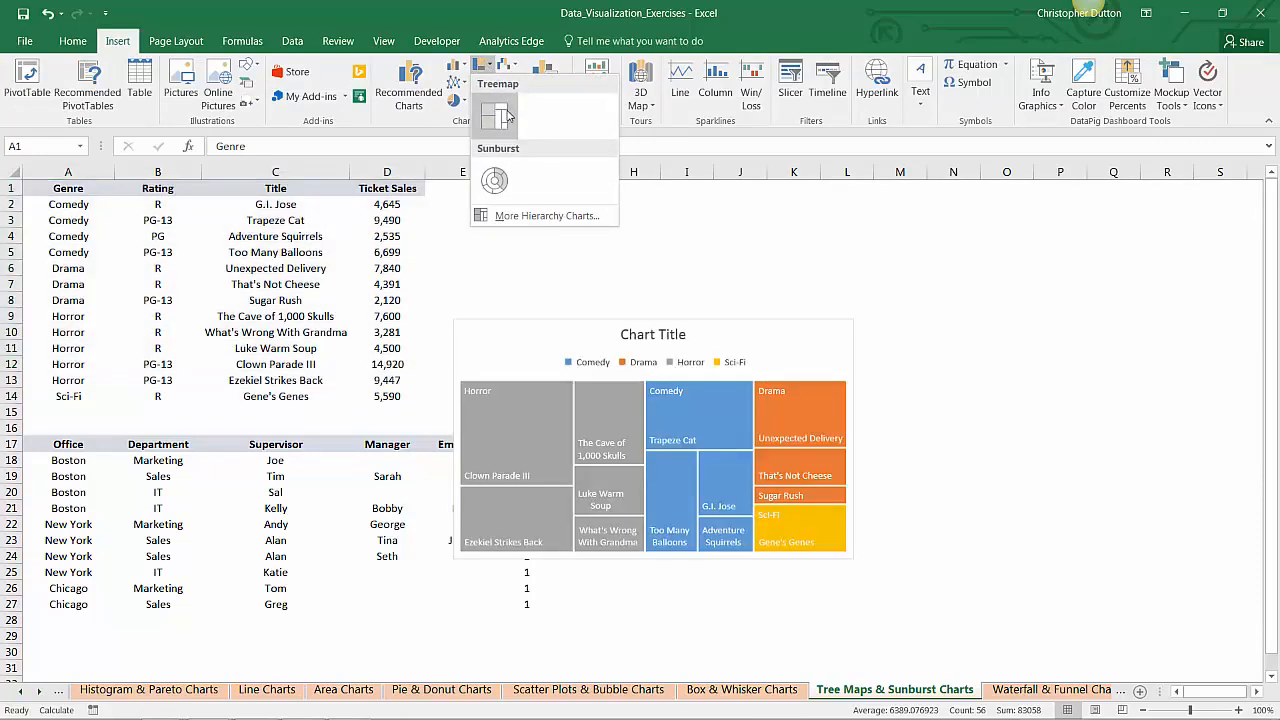
click(500, 114)
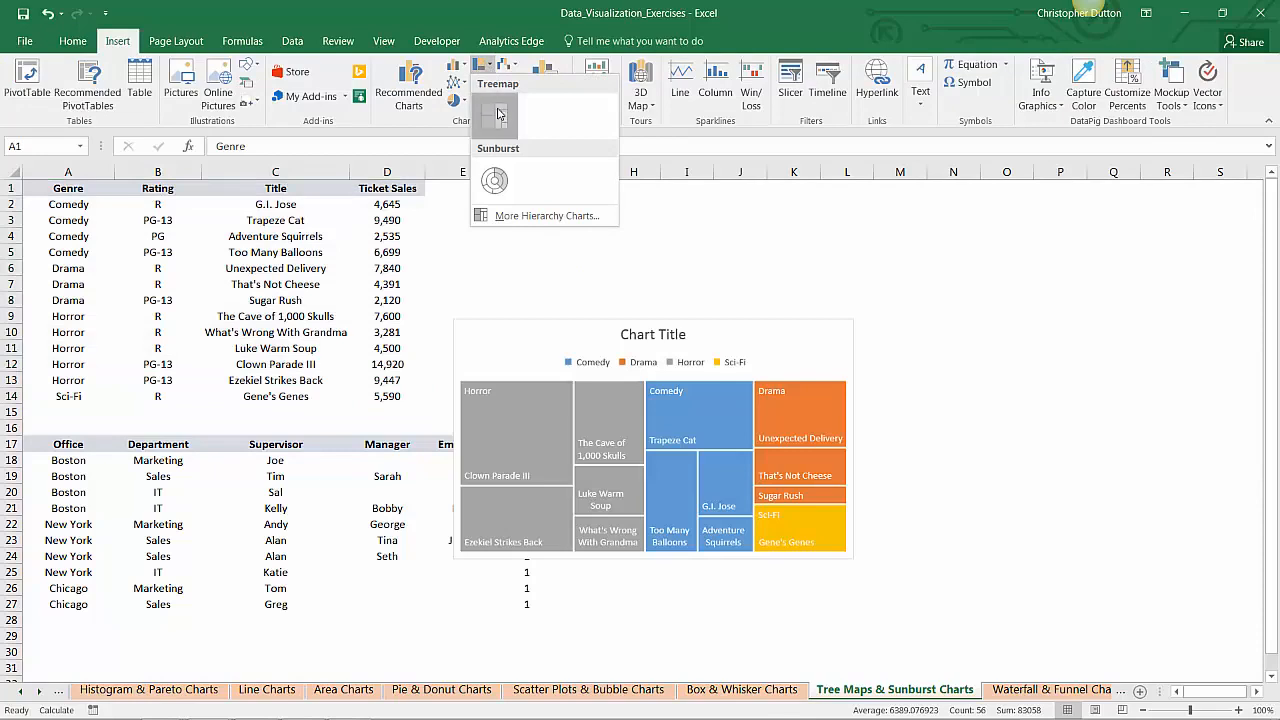
Move the treemap up beside the movie table, level with row 1, and delete its chart title.
drag(543, 322, 535, 184)
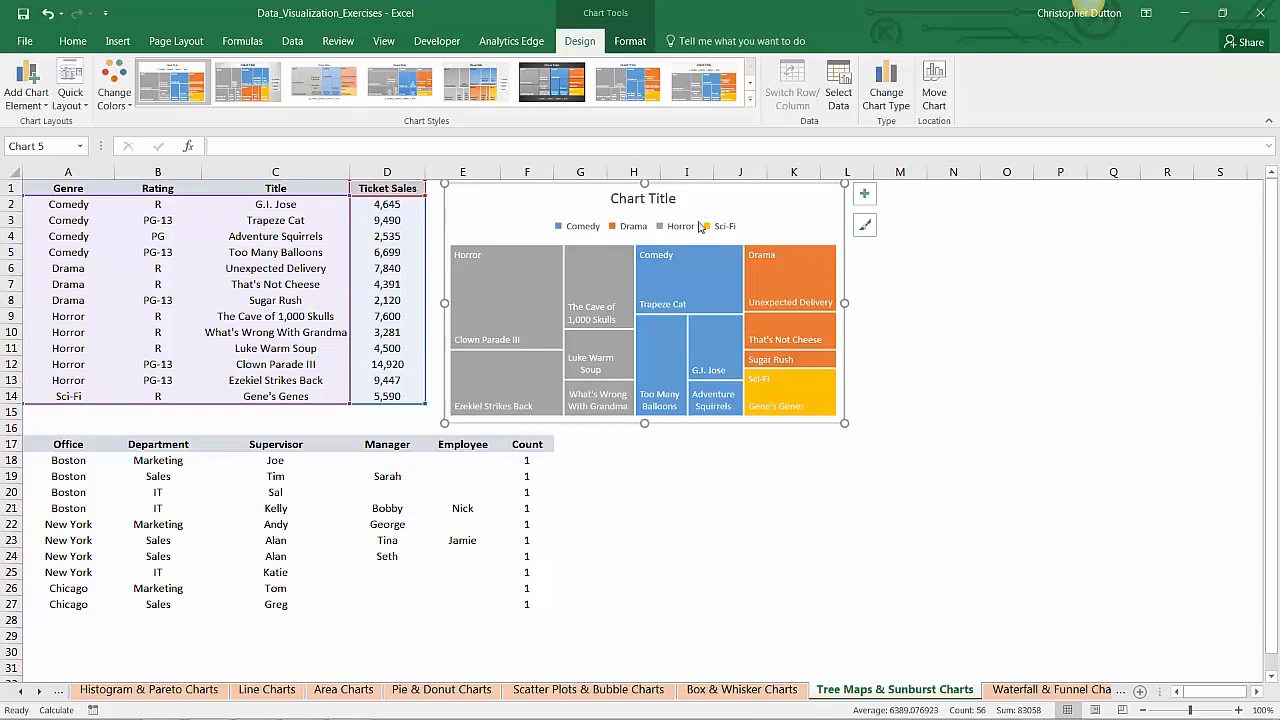
click(653, 196)
key(Delete)
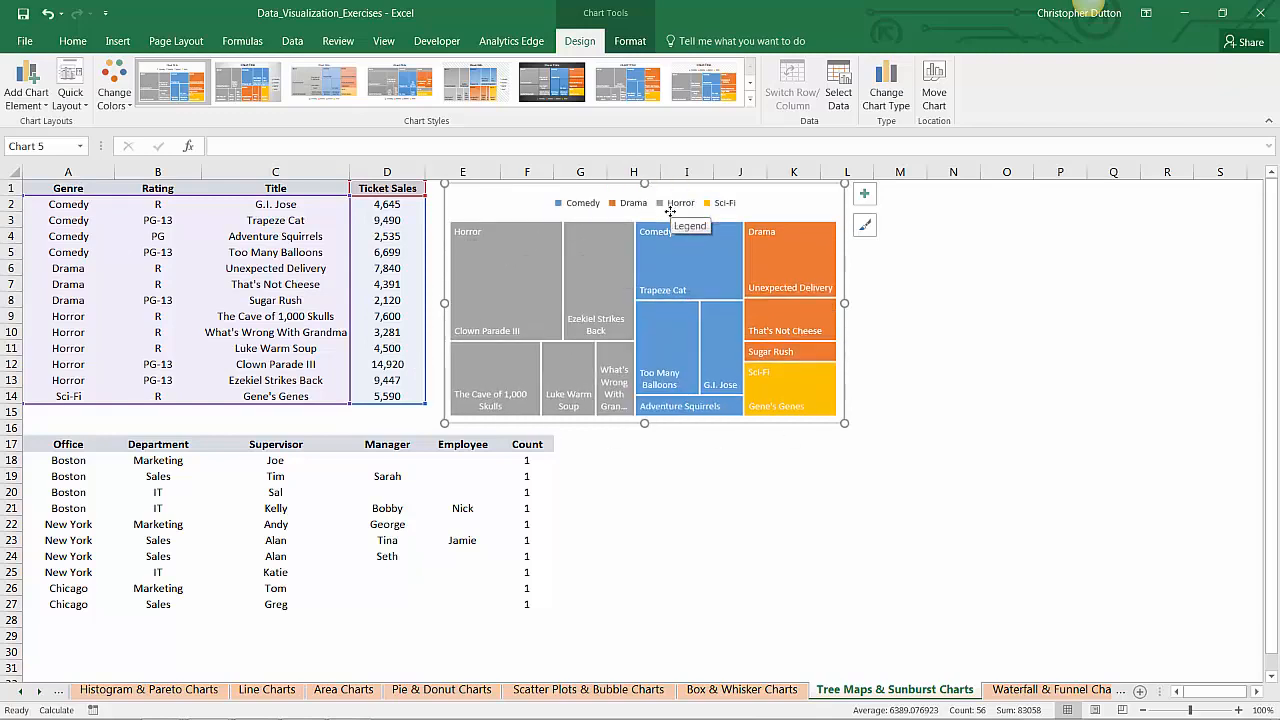
Examine the treemap's genre groups by highlighting the Horror, Comedy, Drama and Sci-Fi blocks in turn.
mouse_move(590, 283)
mouse_move(635, 231)
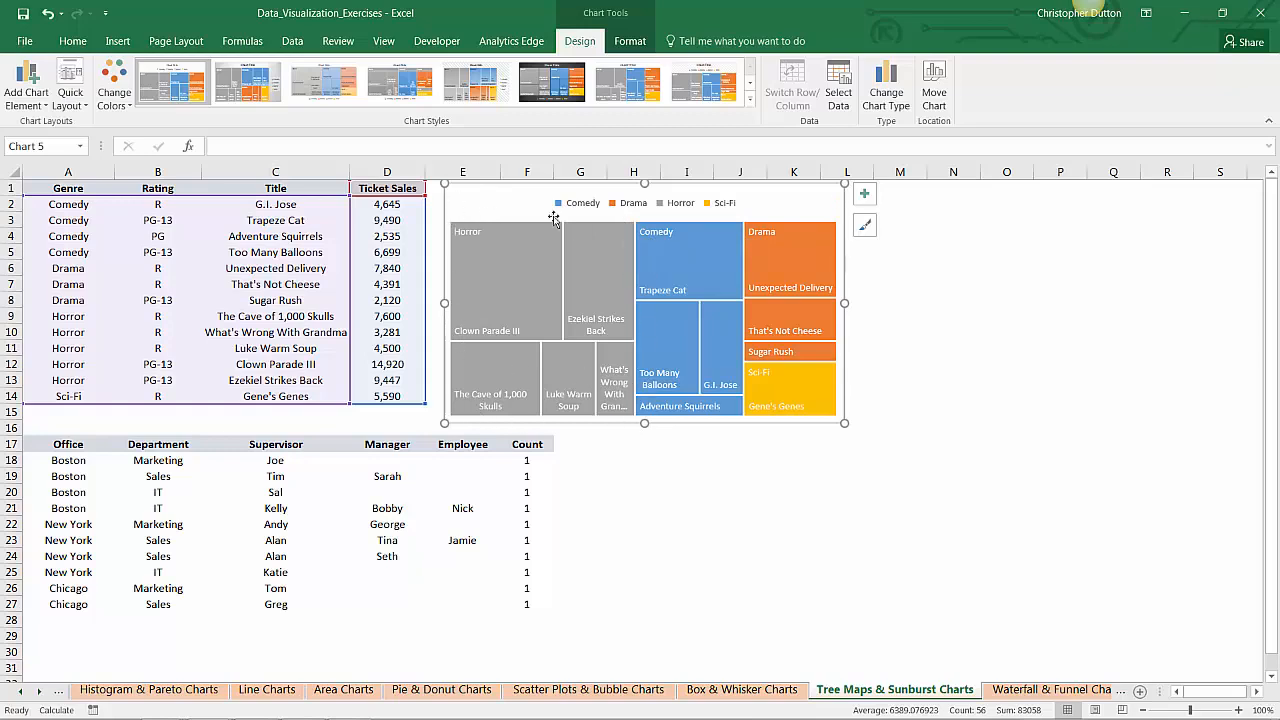
mouse_move(515, 392)
click(513, 259)
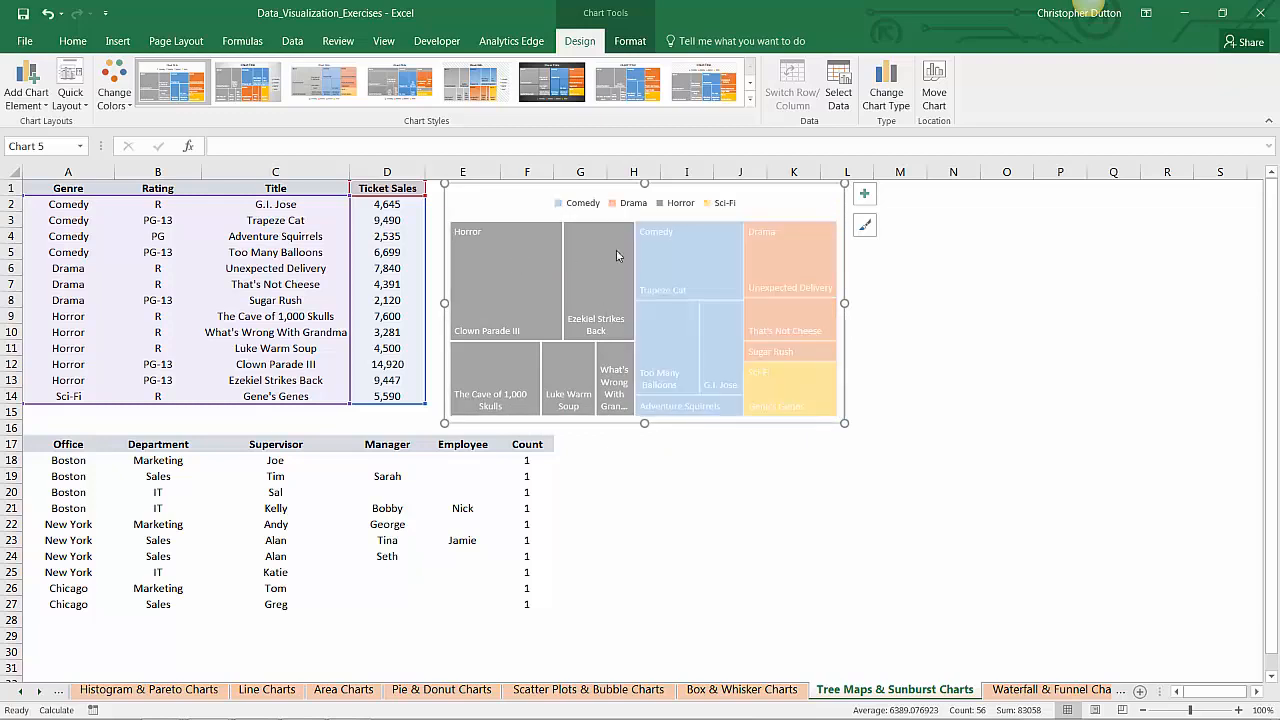
click(699, 256)
click(793, 250)
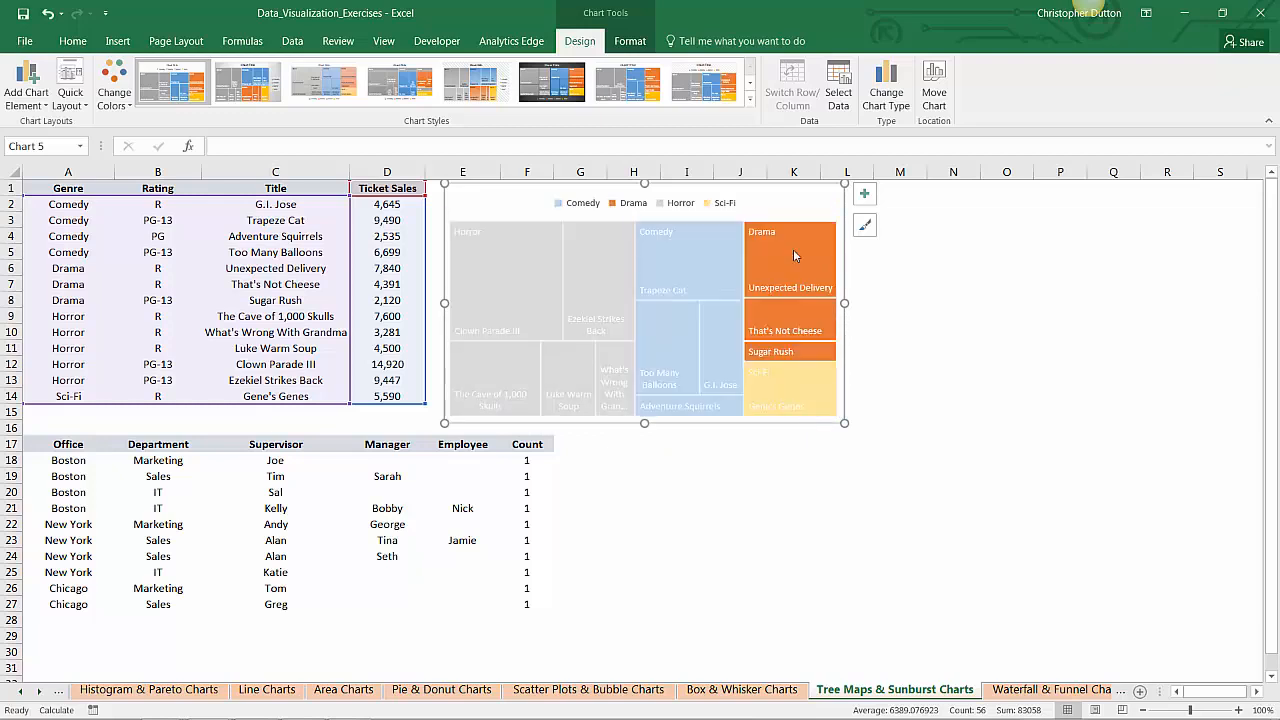
click(784, 384)
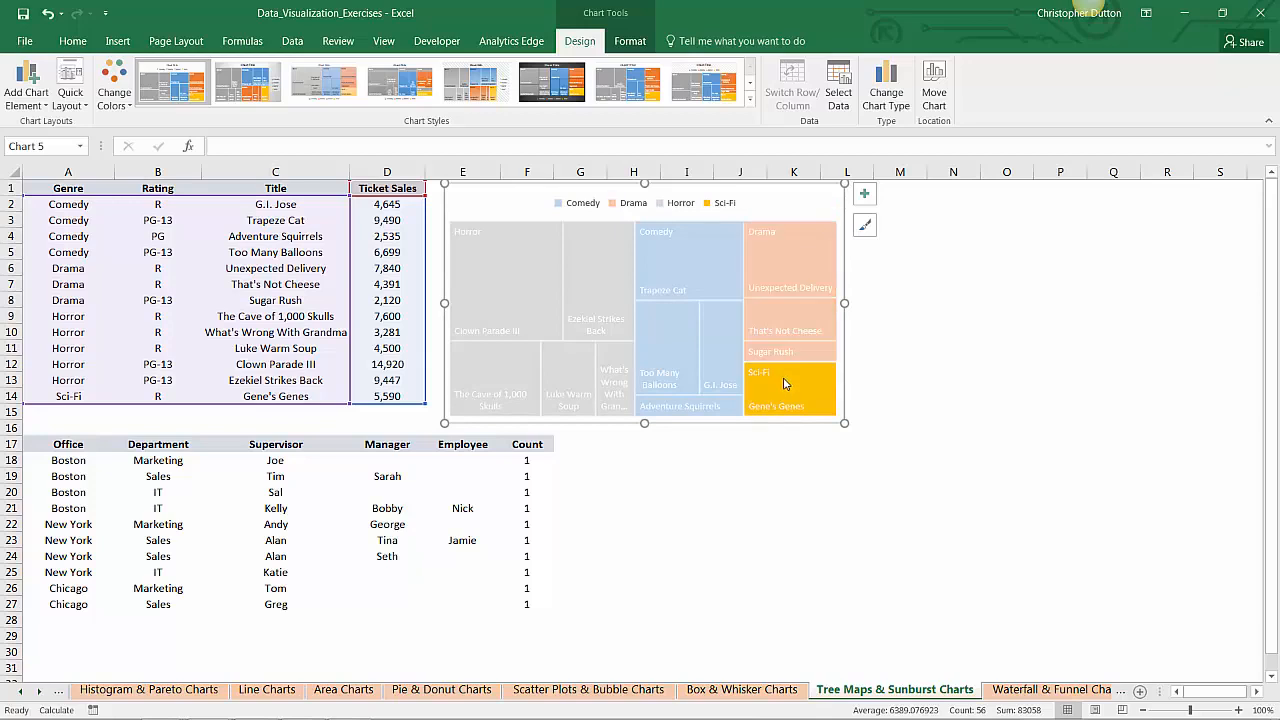
click(790, 262)
click(718, 258)
click(601, 258)
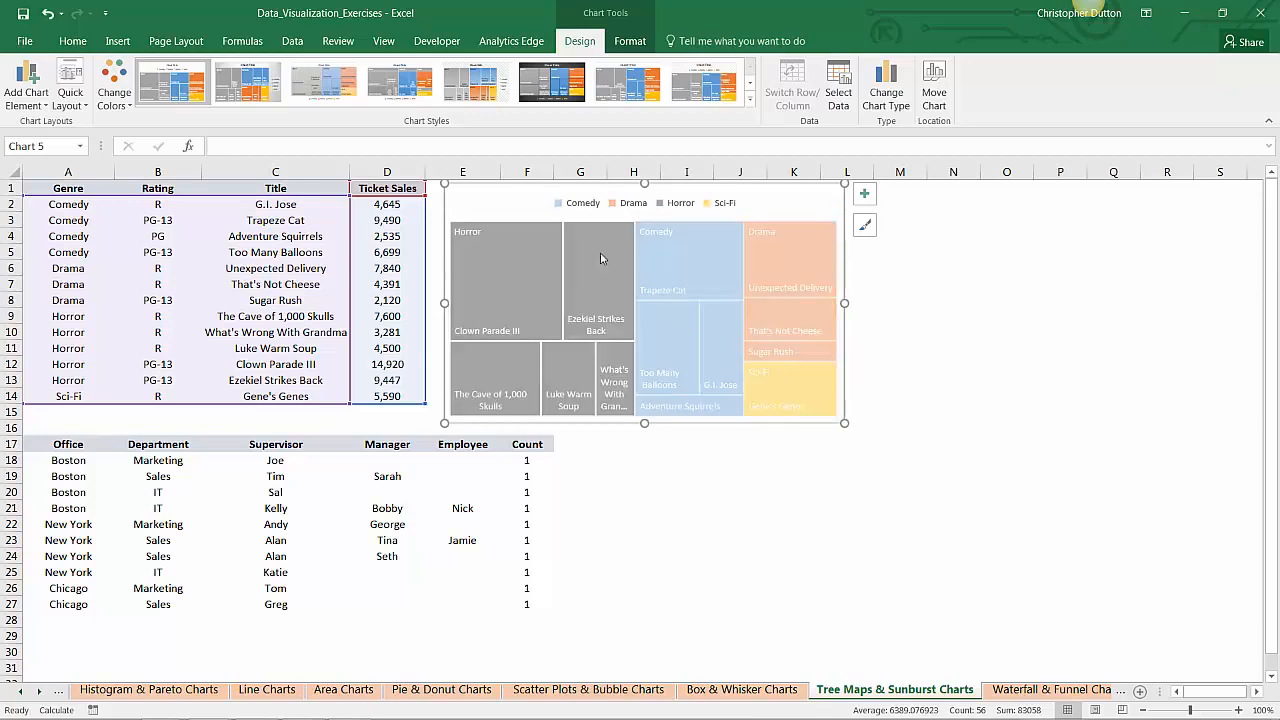
click(709, 252)
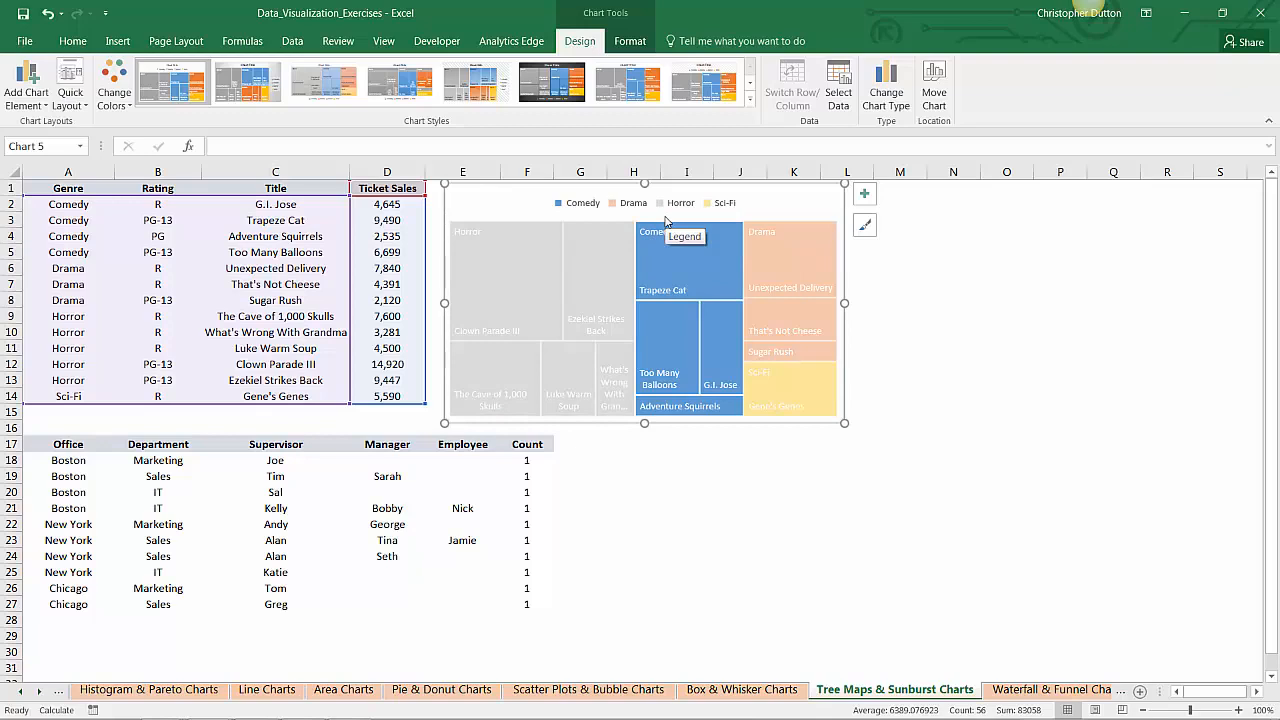
Examine individual movie blocks within the Comedy and Horror groups, comparing their sizes, and deselect the treemap.
click(702, 260)
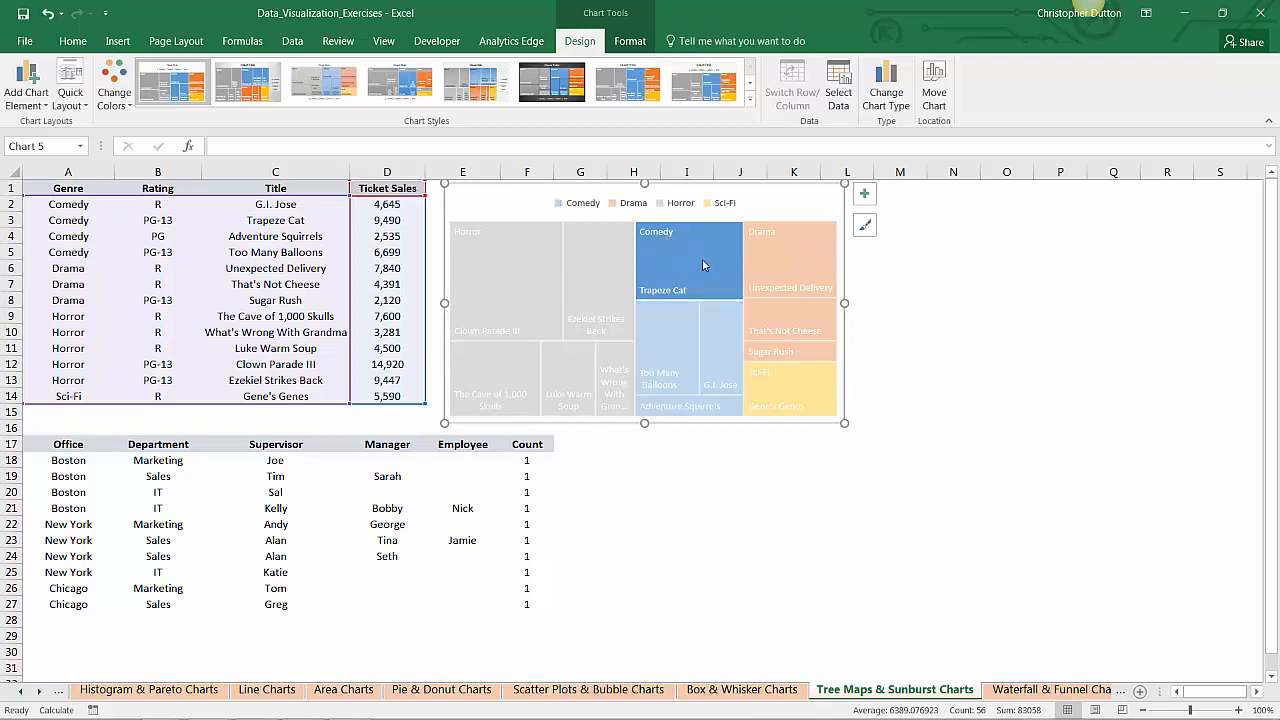
mouse_move(695, 259)
click(670, 322)
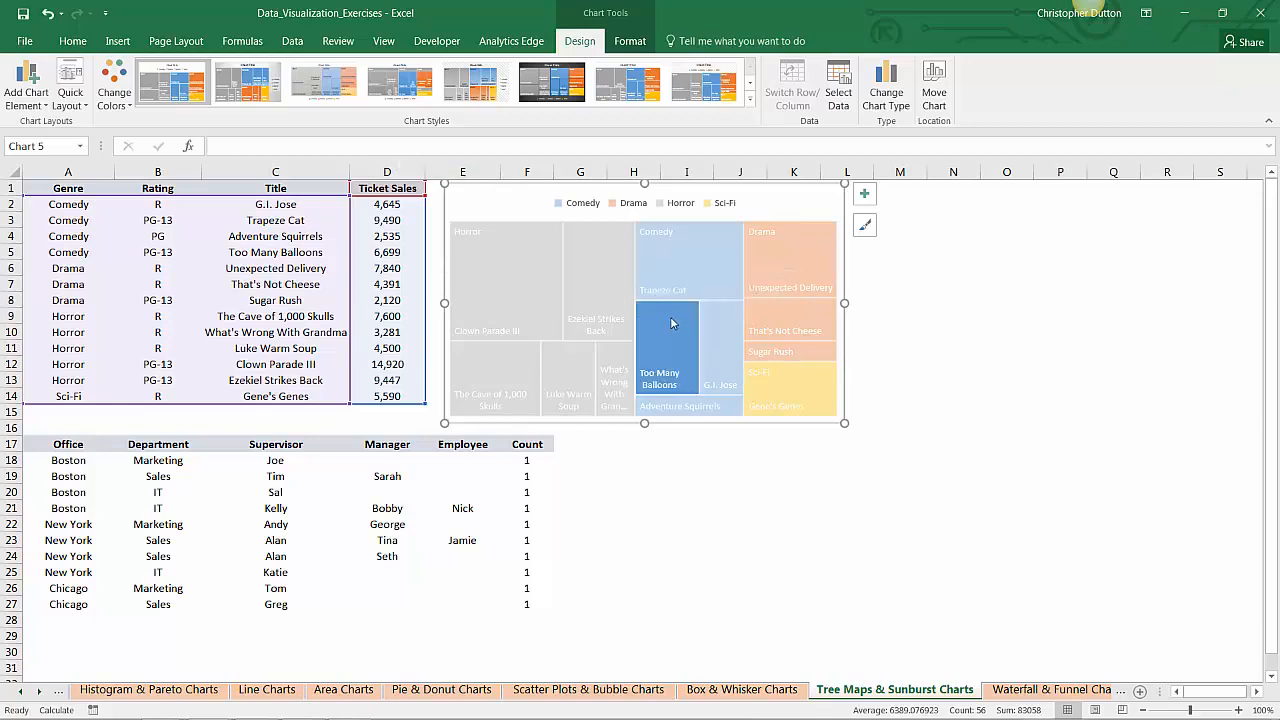
click(715, 349)
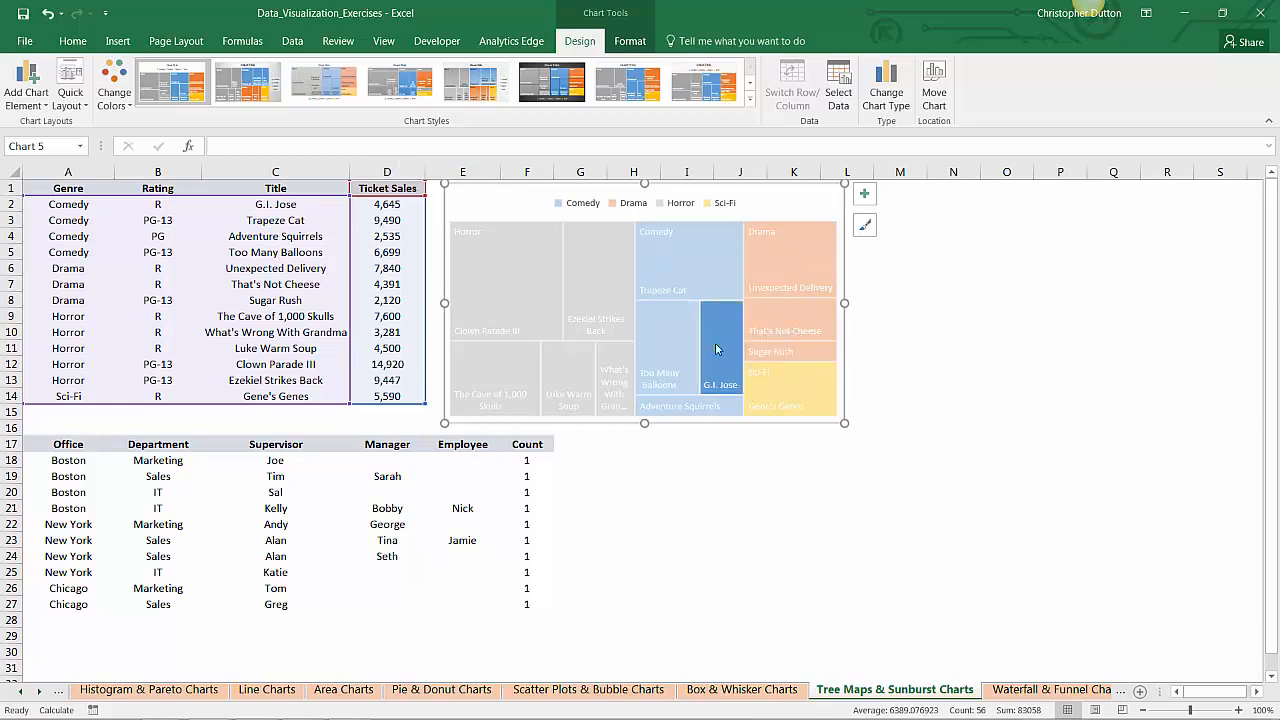
click(730, 406)
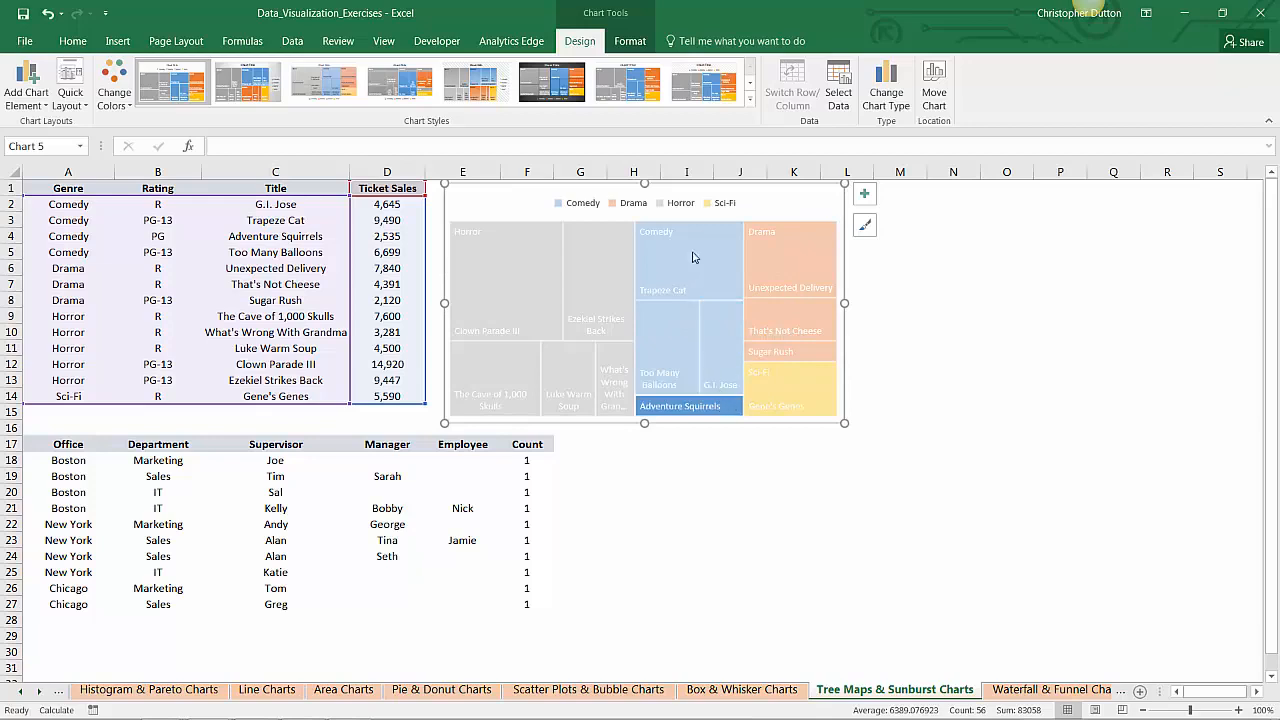
click(587, 276)
click(508, 283)
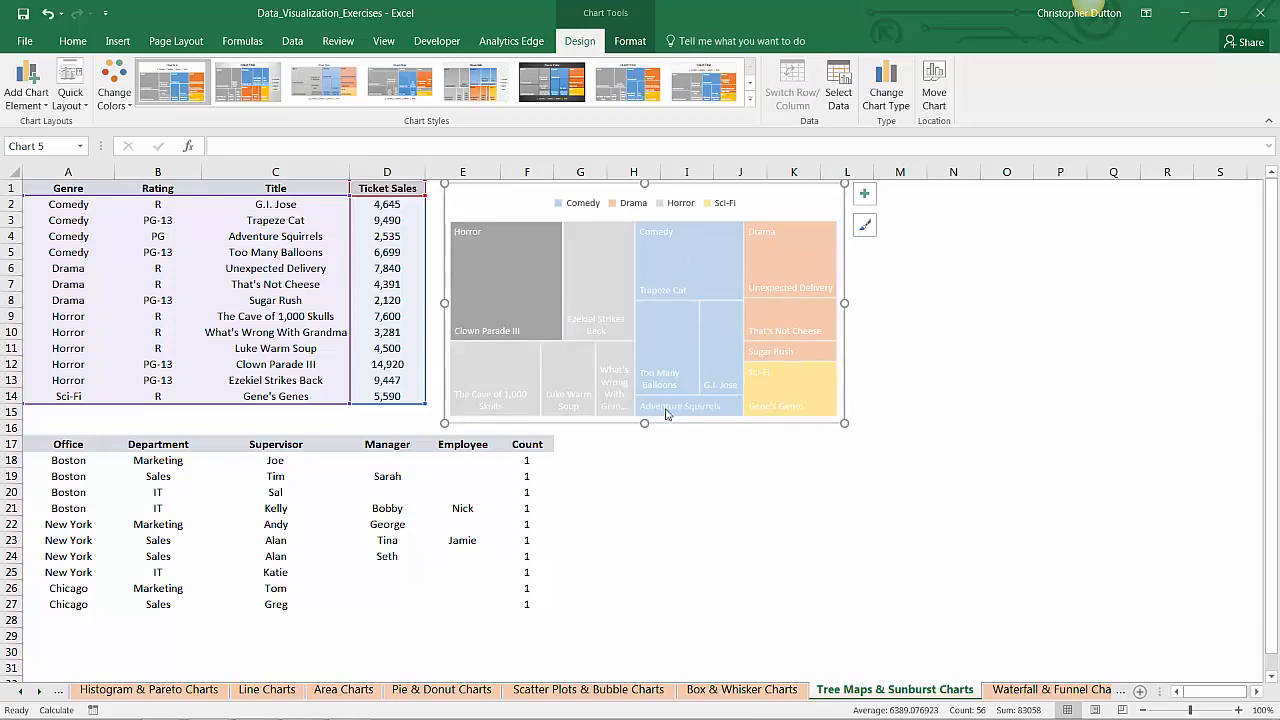
click(958, 267)
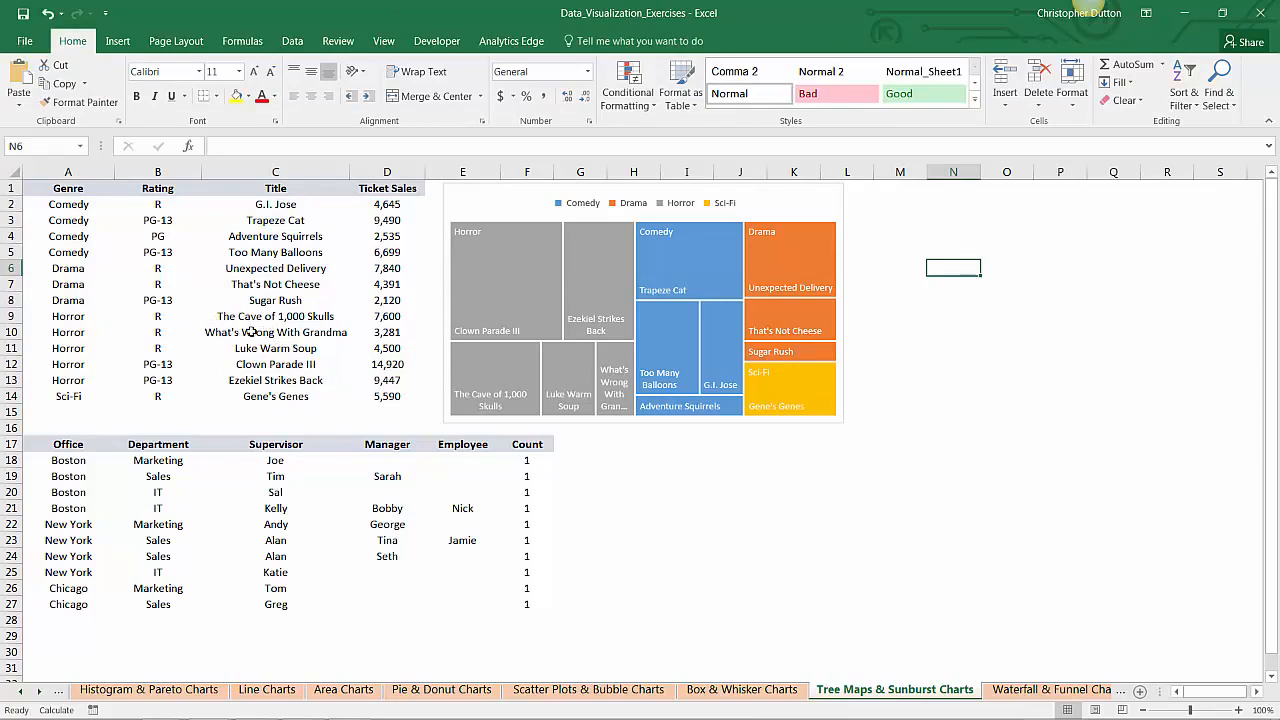
Try changing the genre of "What's Wrong With Grandma" in A10 to Comedy, and undo the change.
click(95, 331)
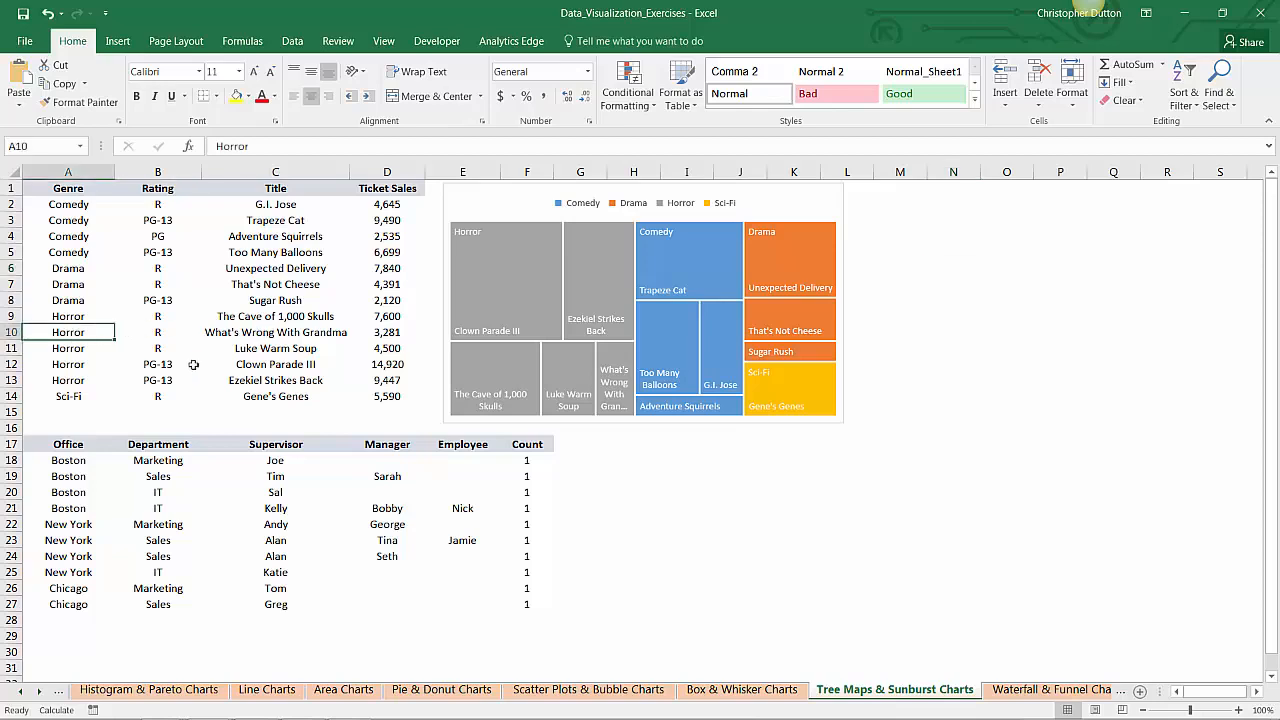
text(Comedy)
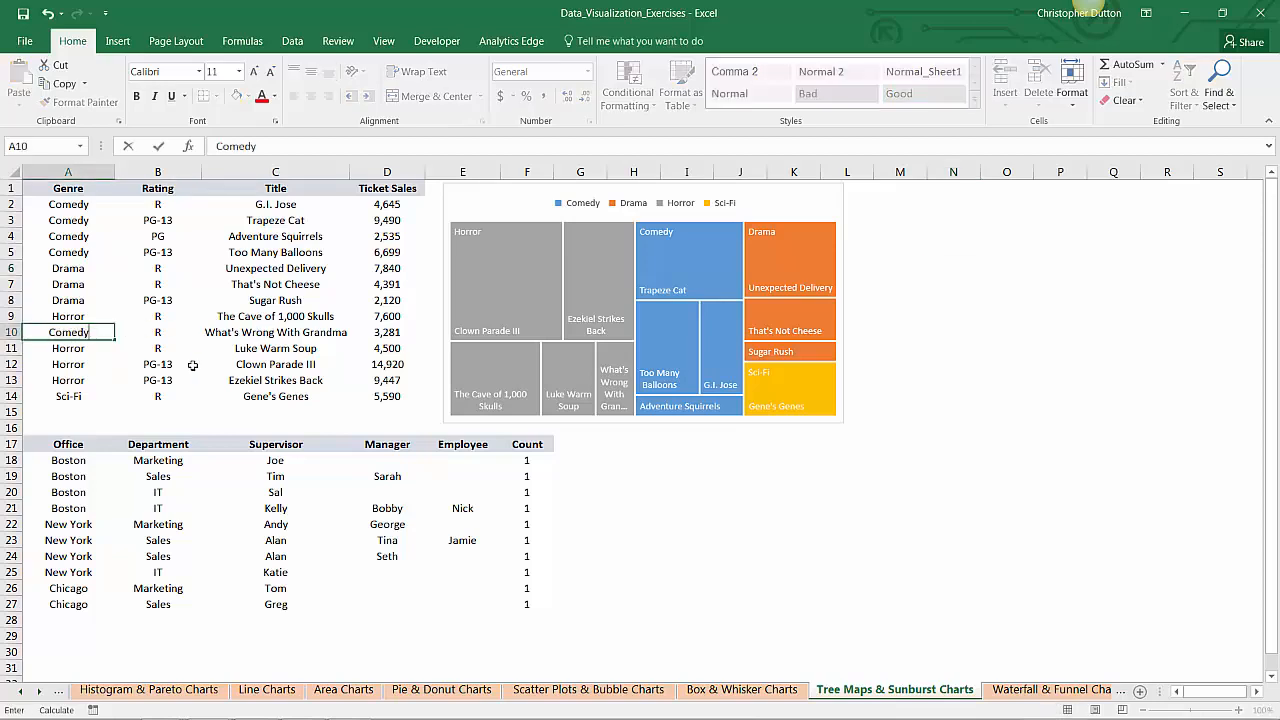
key(Return)
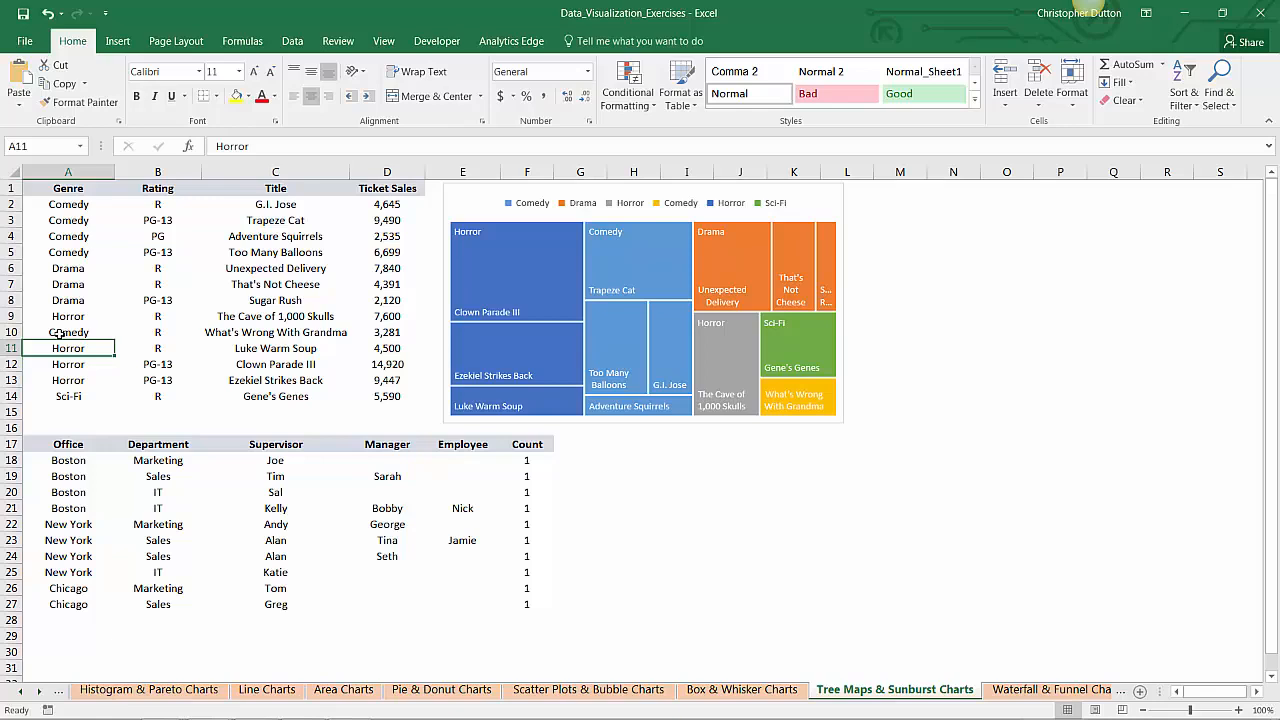
key(ctrl+z)
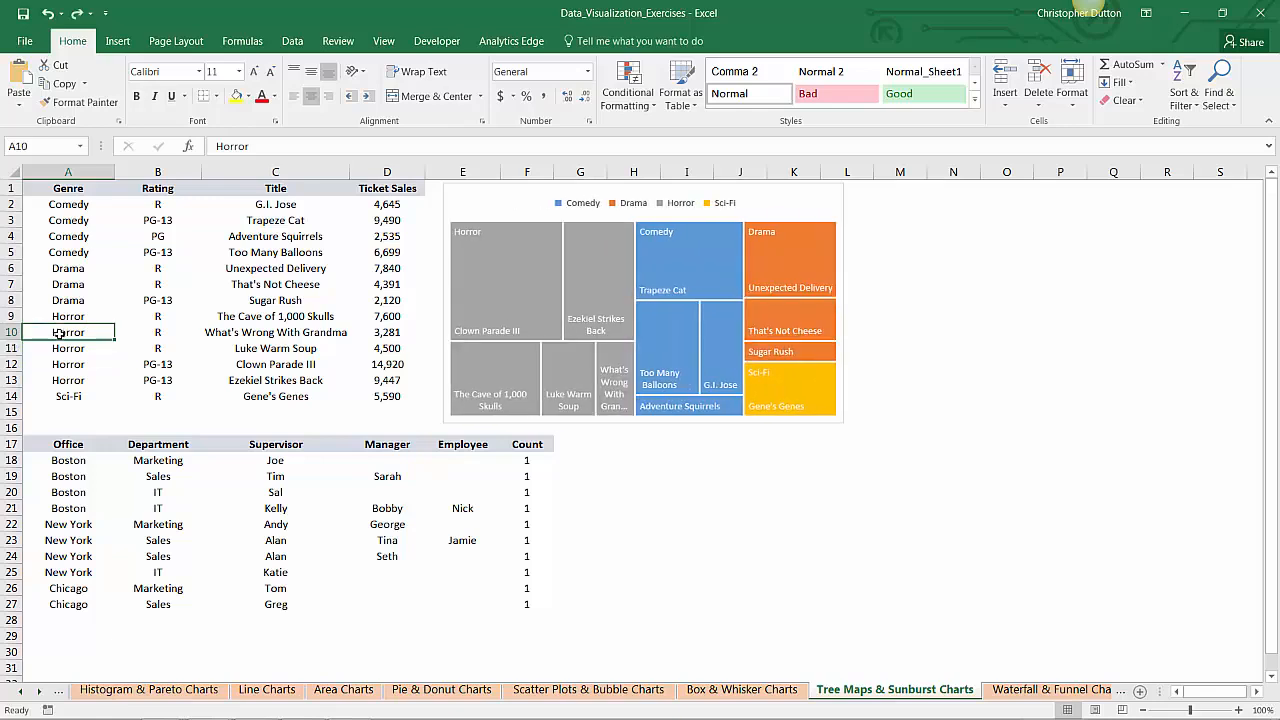
Try a second treemap built only from the Rating, Title and Ticket Sales columns in B1:D14, and delete it.
click(147, 188)
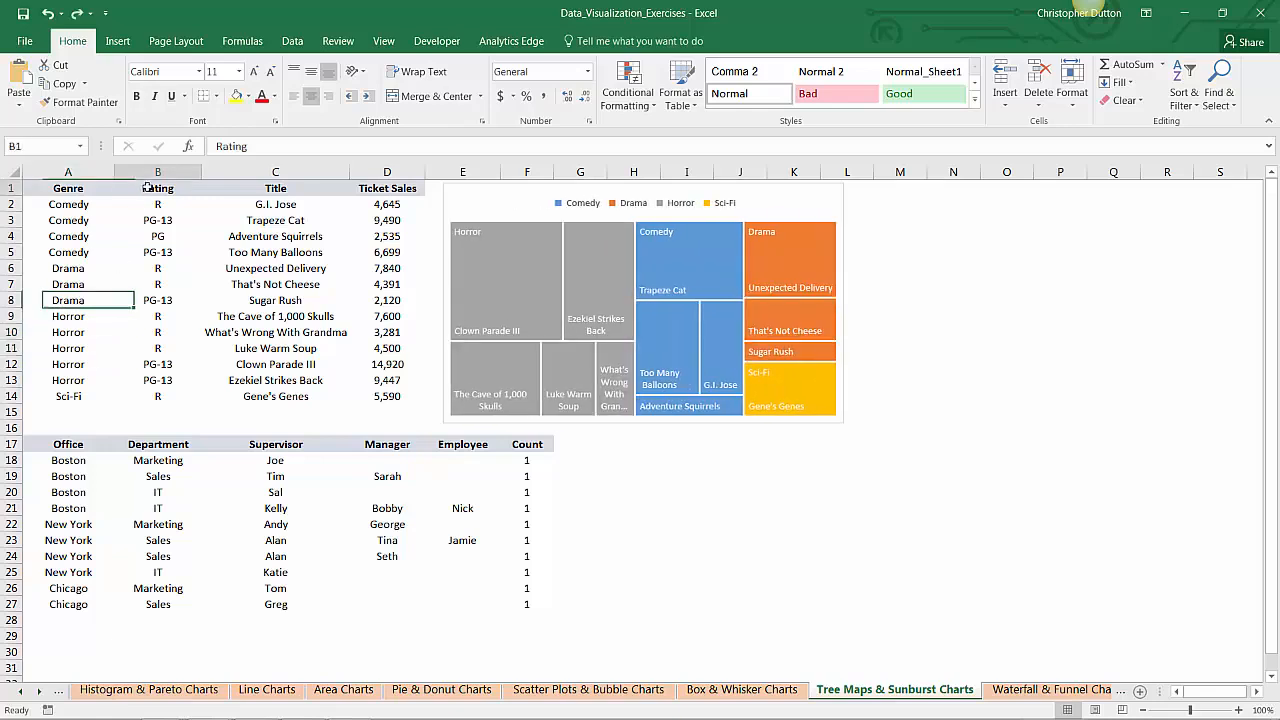
drag(147, 188, 393, 397)
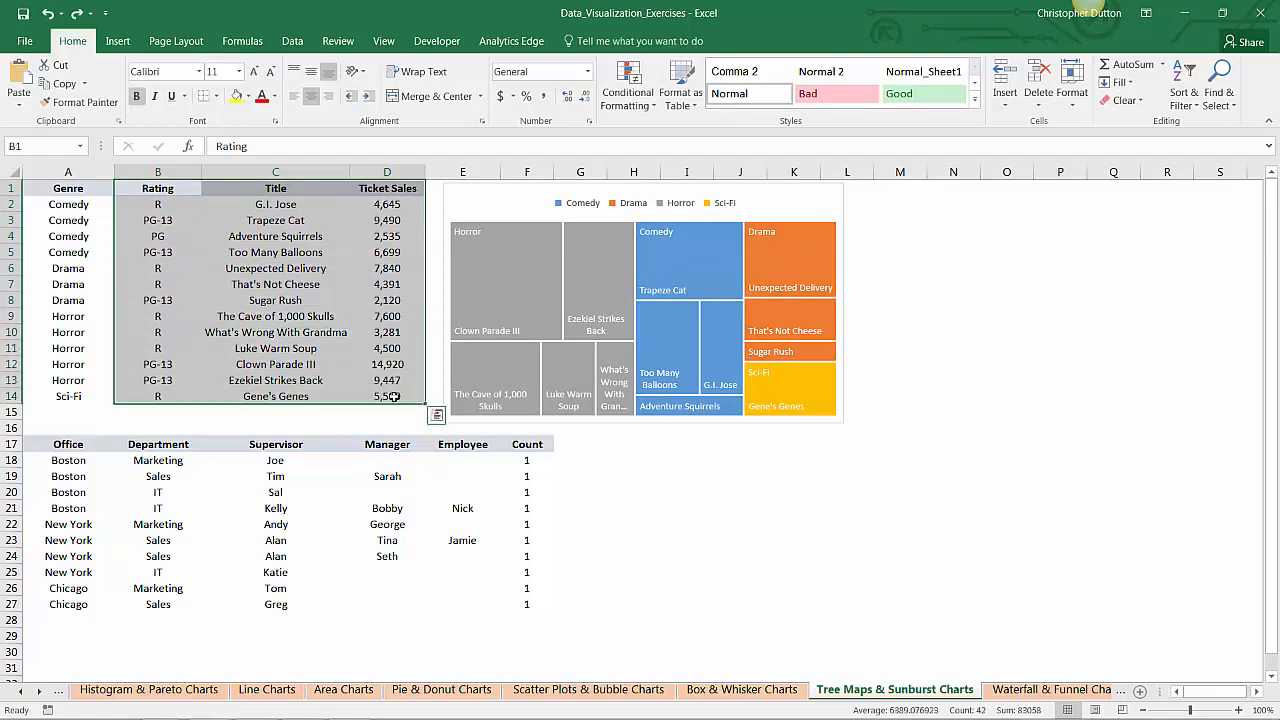
click(117, 41)
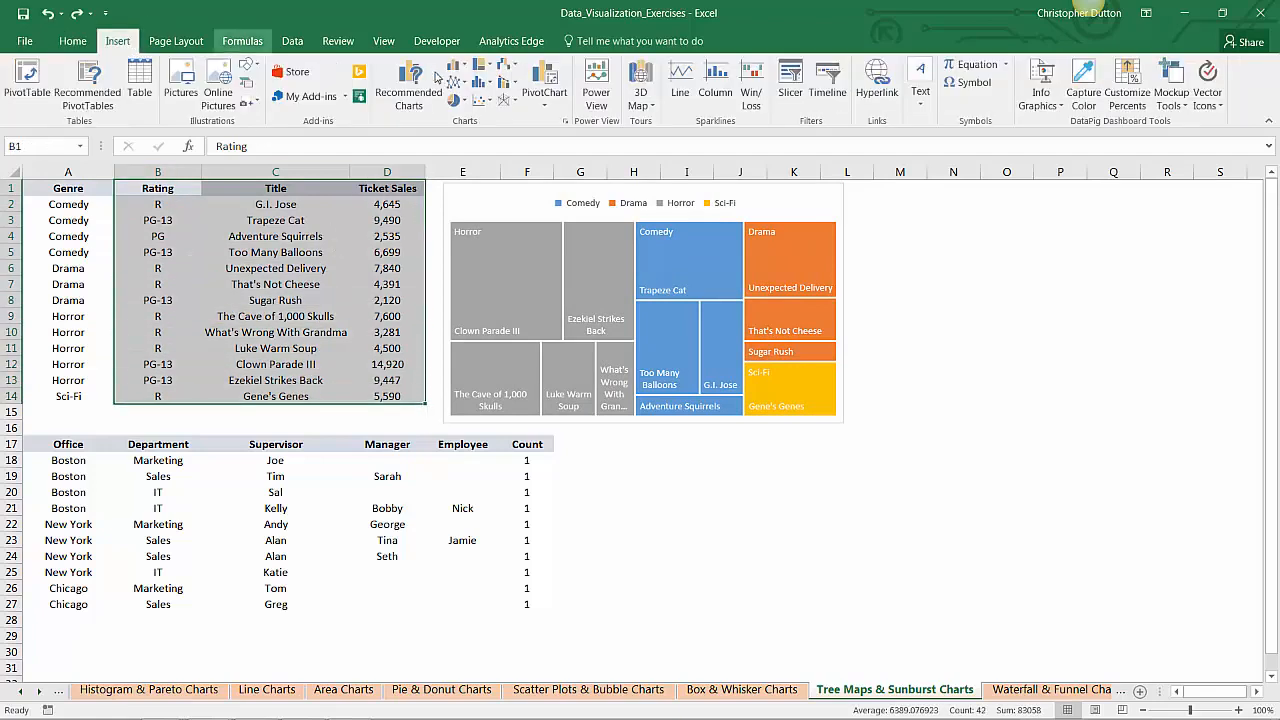
click(454, 64)
click(481, 64)
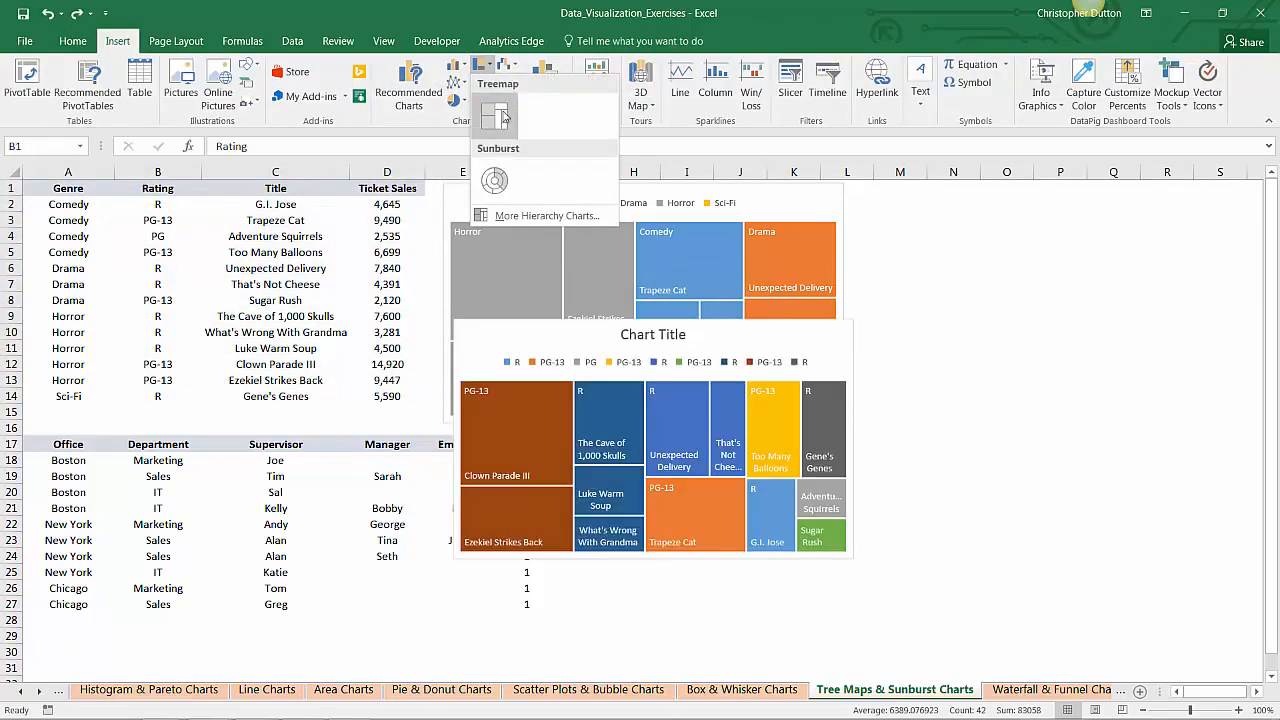
click(503, 117)
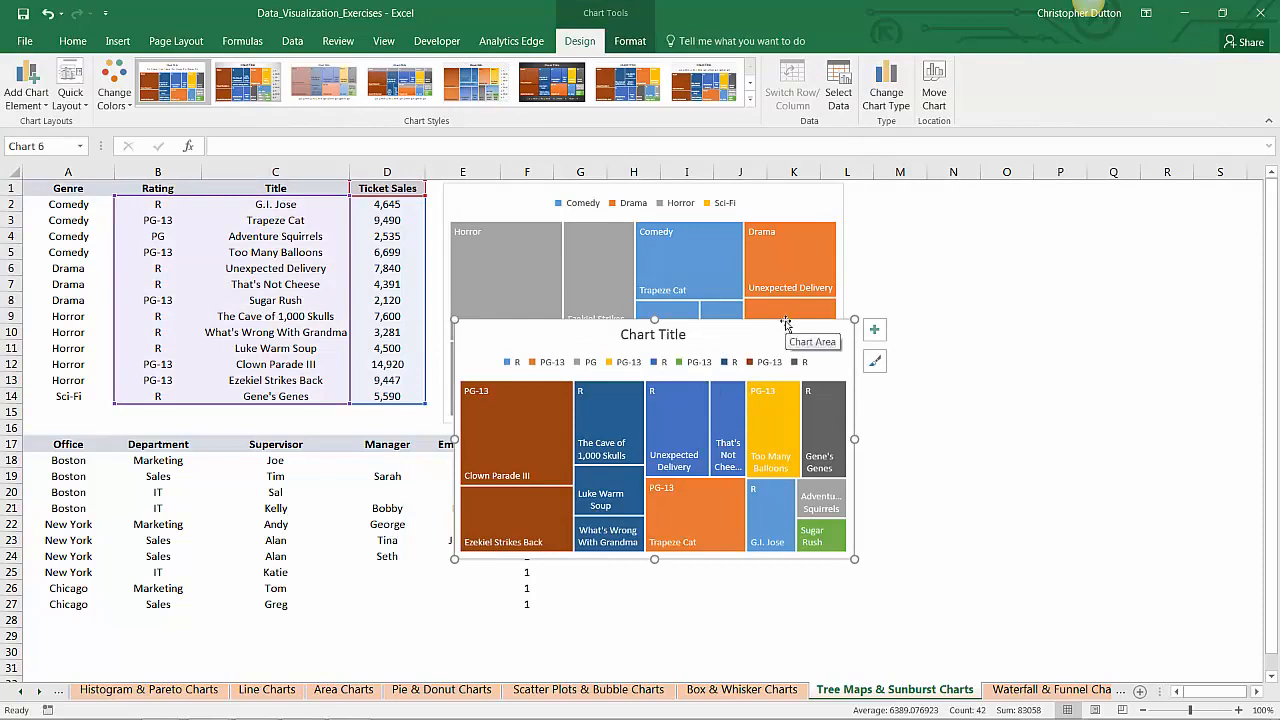
drag(775, 334, 942, 258)
key(Delete)
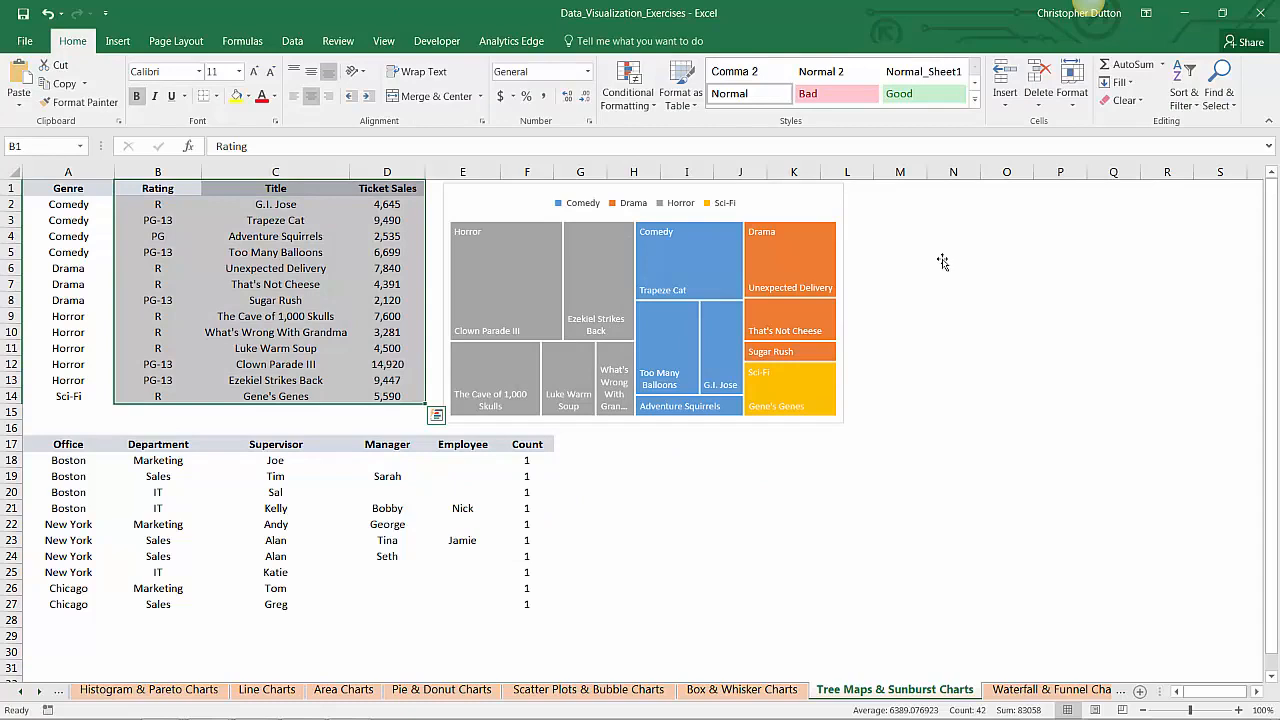
Insert a sunburst chart from the office staff table A17:F27.
click(686, 506)
scroll(680, 481, down, 1)
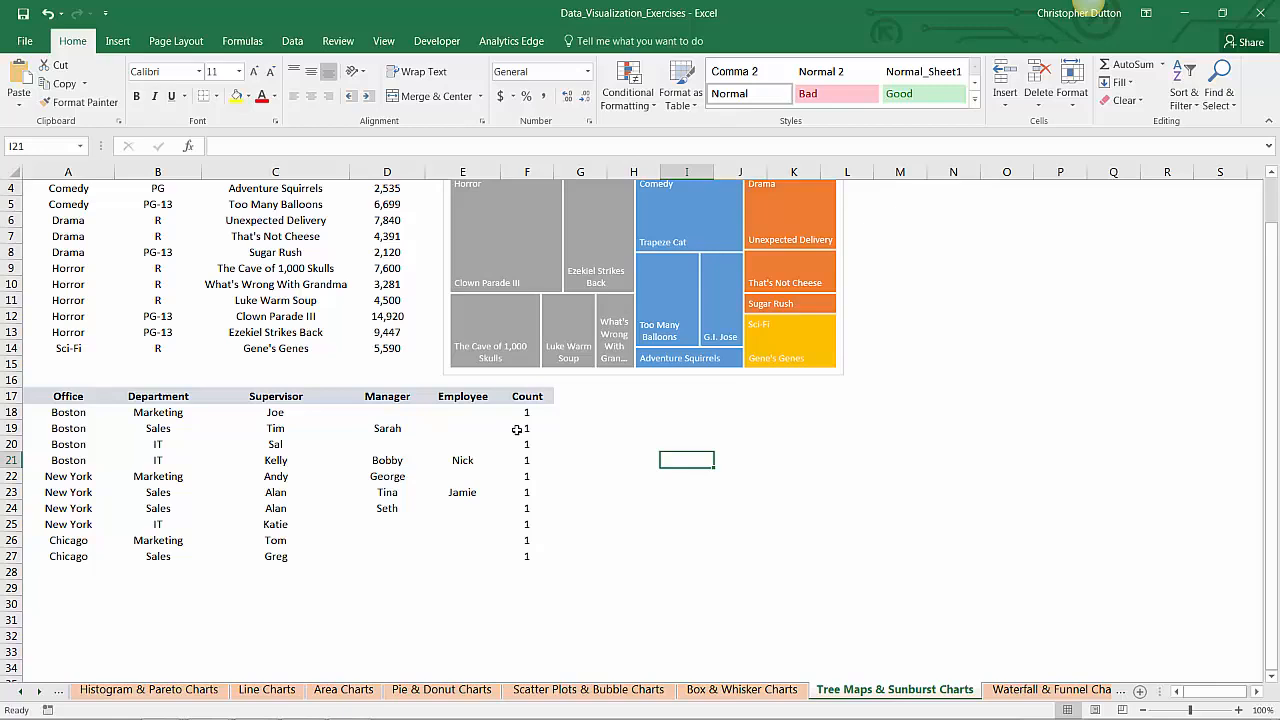
drag(66, 396, 520, 560)
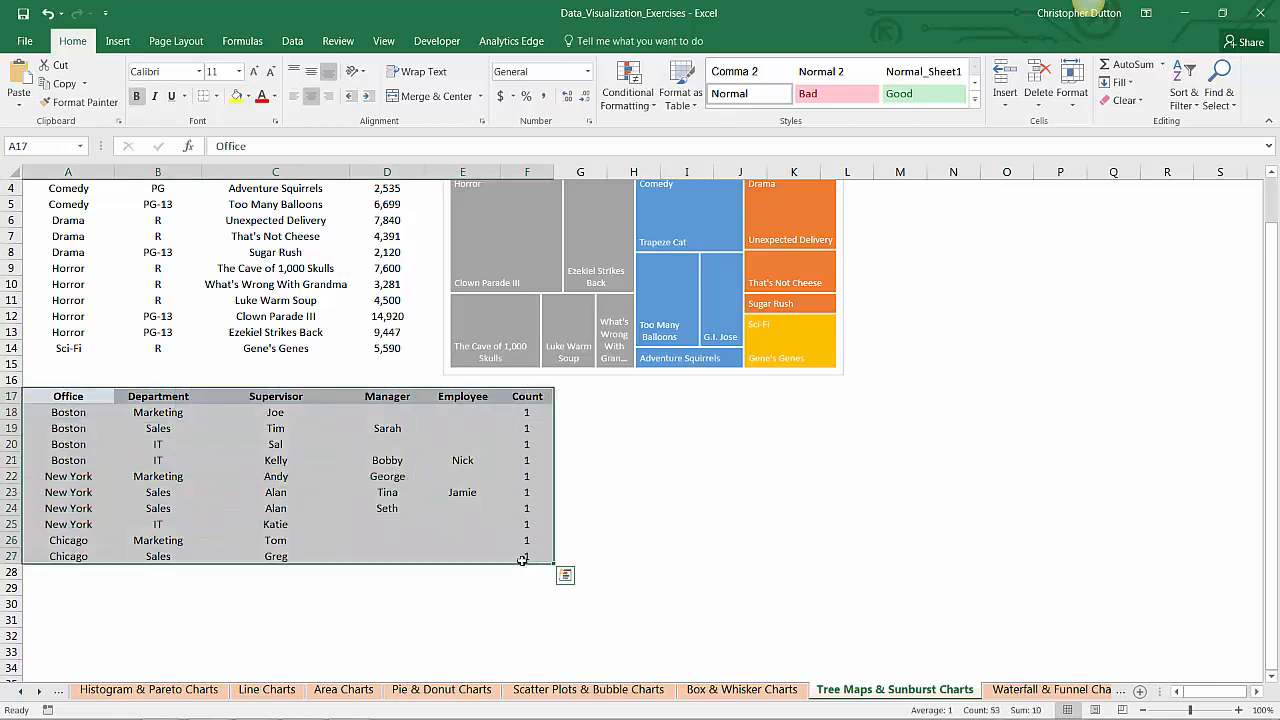
click(117, 40)
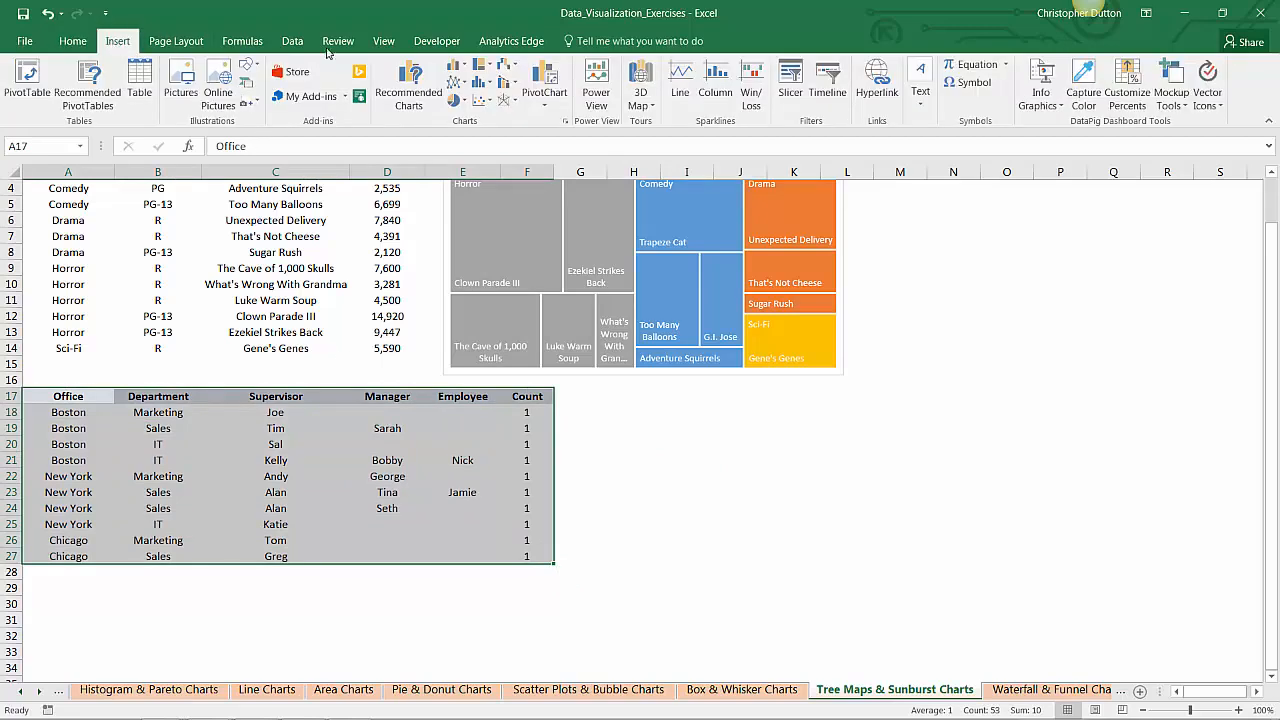
click(484, 66)
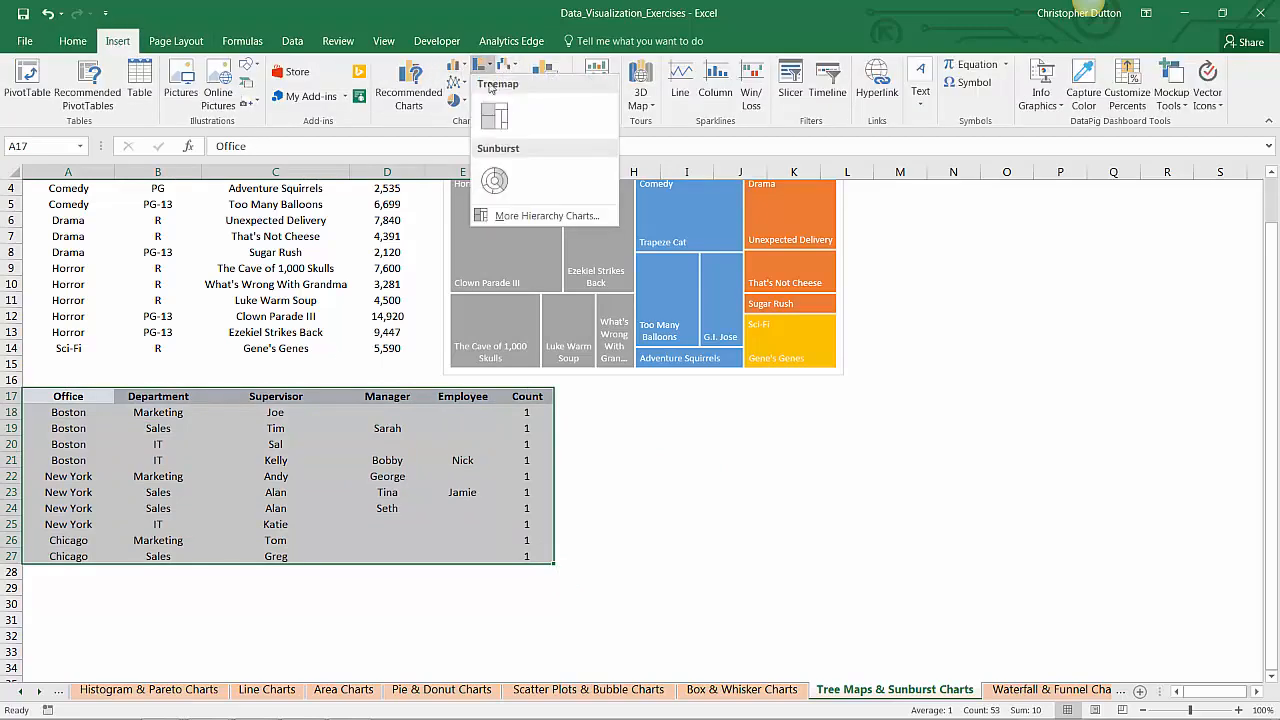
click(494, 184)
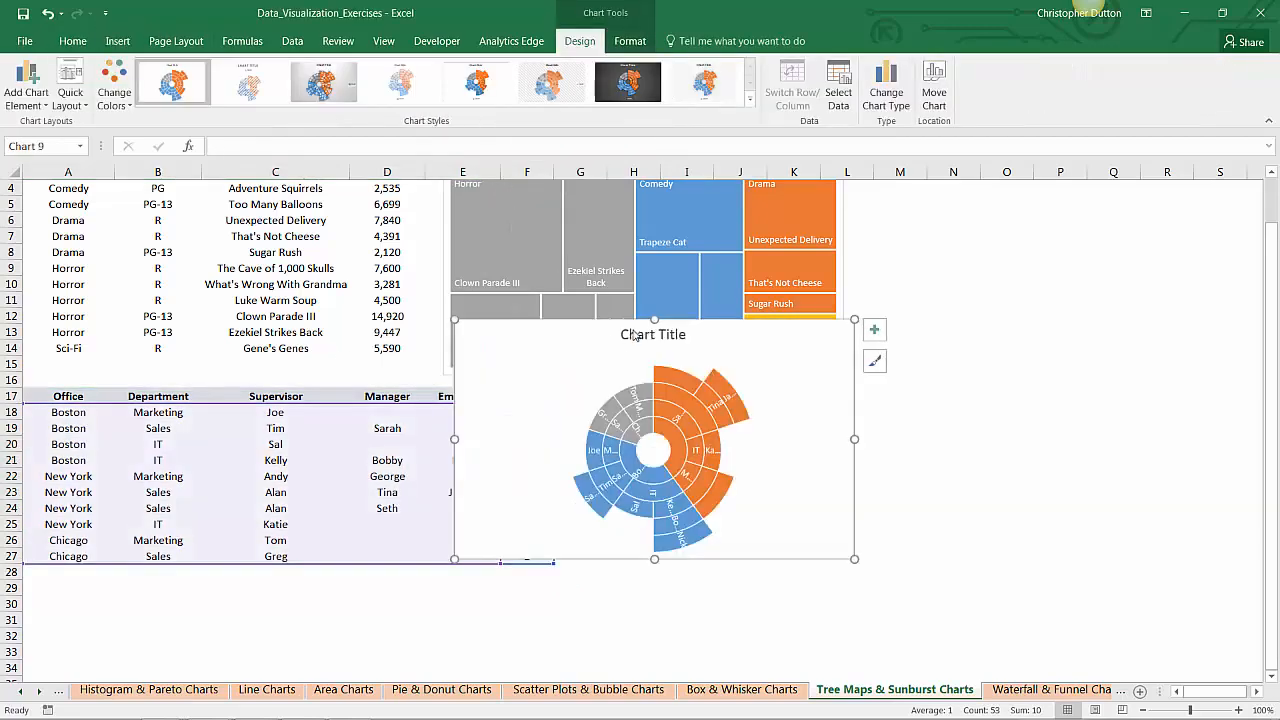
Delete the title of the sunburst chart.
click(630, 342)
key(Delete)
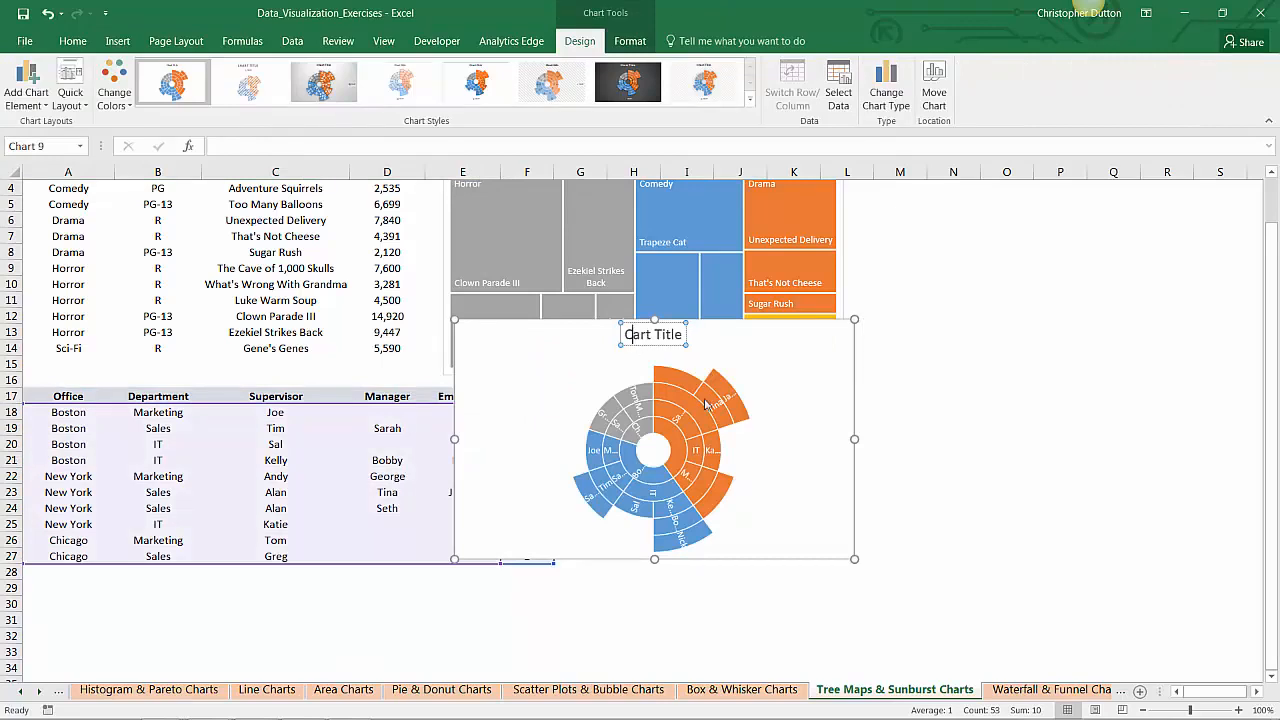
click(645, 343)
key(Delete)
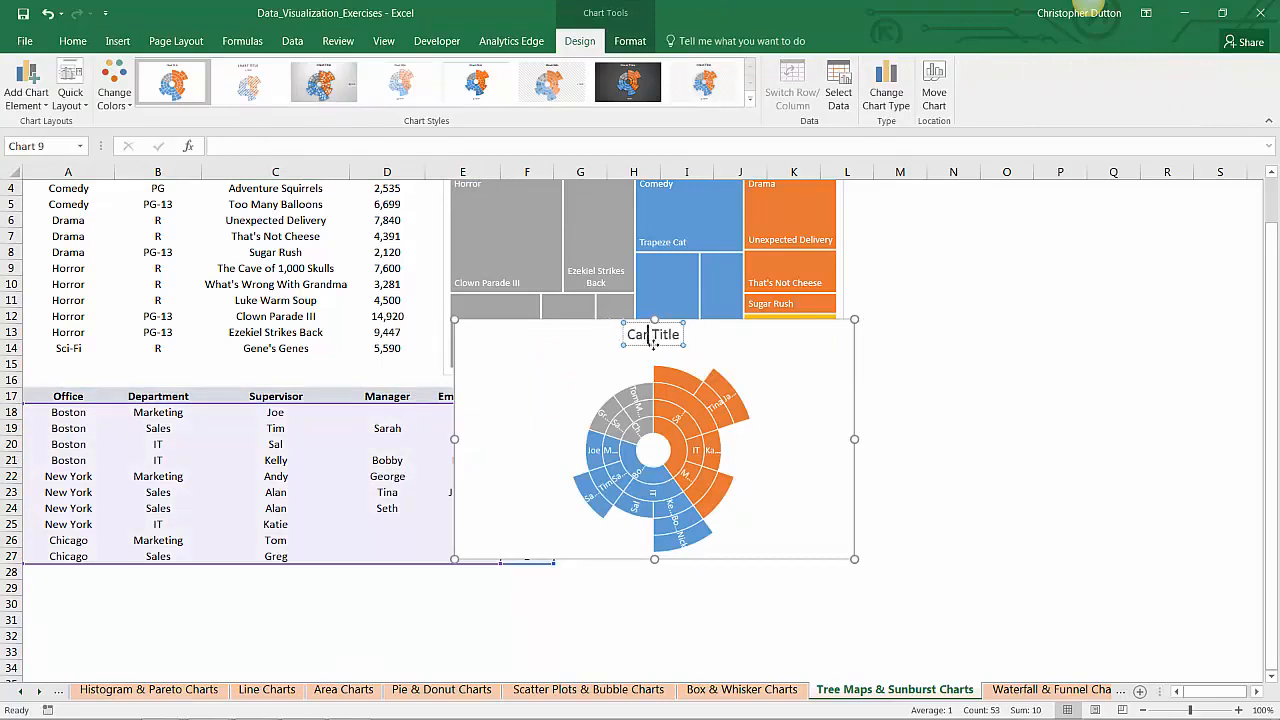
click(686, 337)
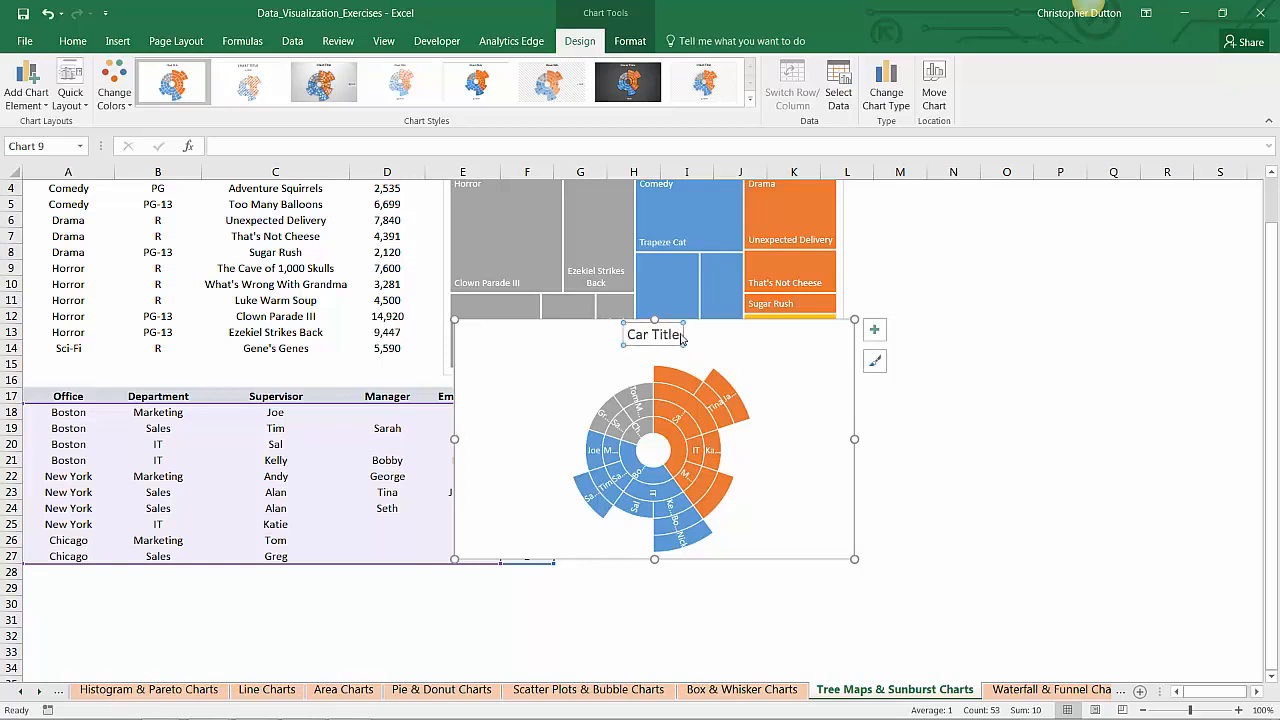
key(Delete)
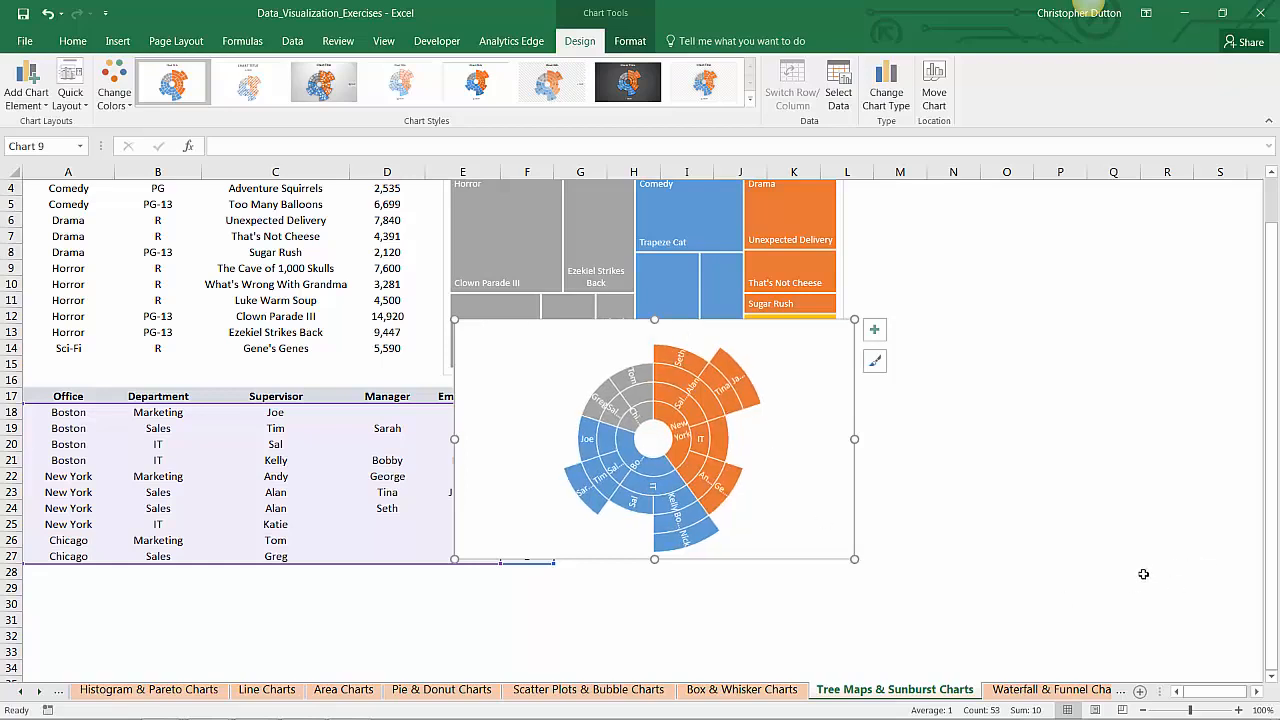
Enlarge the sunburst chart to roughly twice its size and move it beside the staff table, starting at column G.
scroll(1143, 571, down, 4)
drag(852, 367, 1228, 591)
scroll(1049, 568, up, 3)
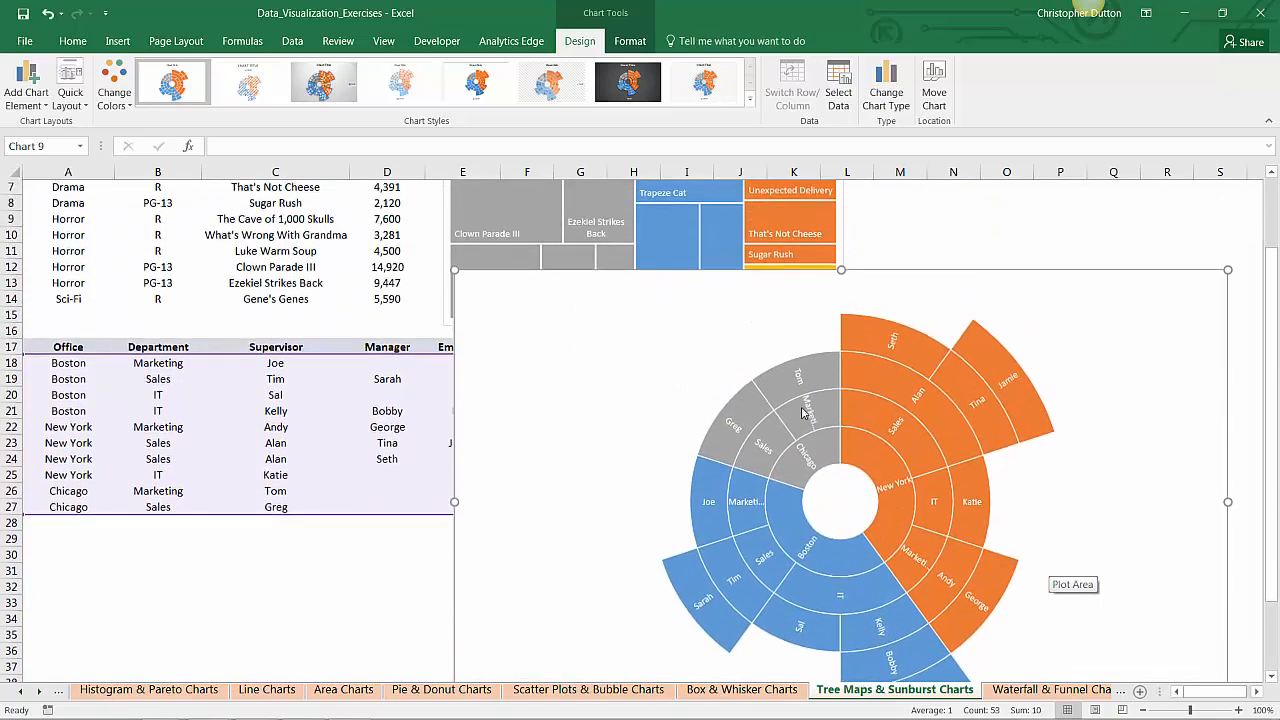
drag(494, 277, 578, 315)
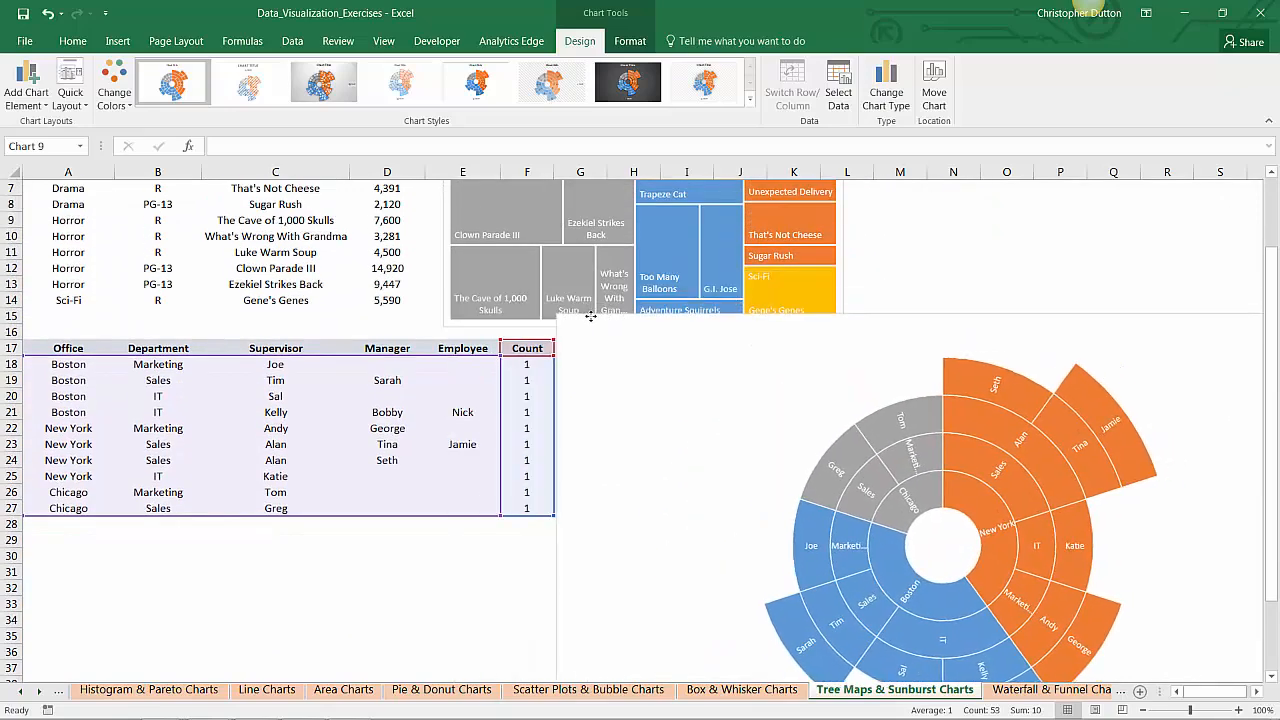
scroll(706, 363, down, 2)
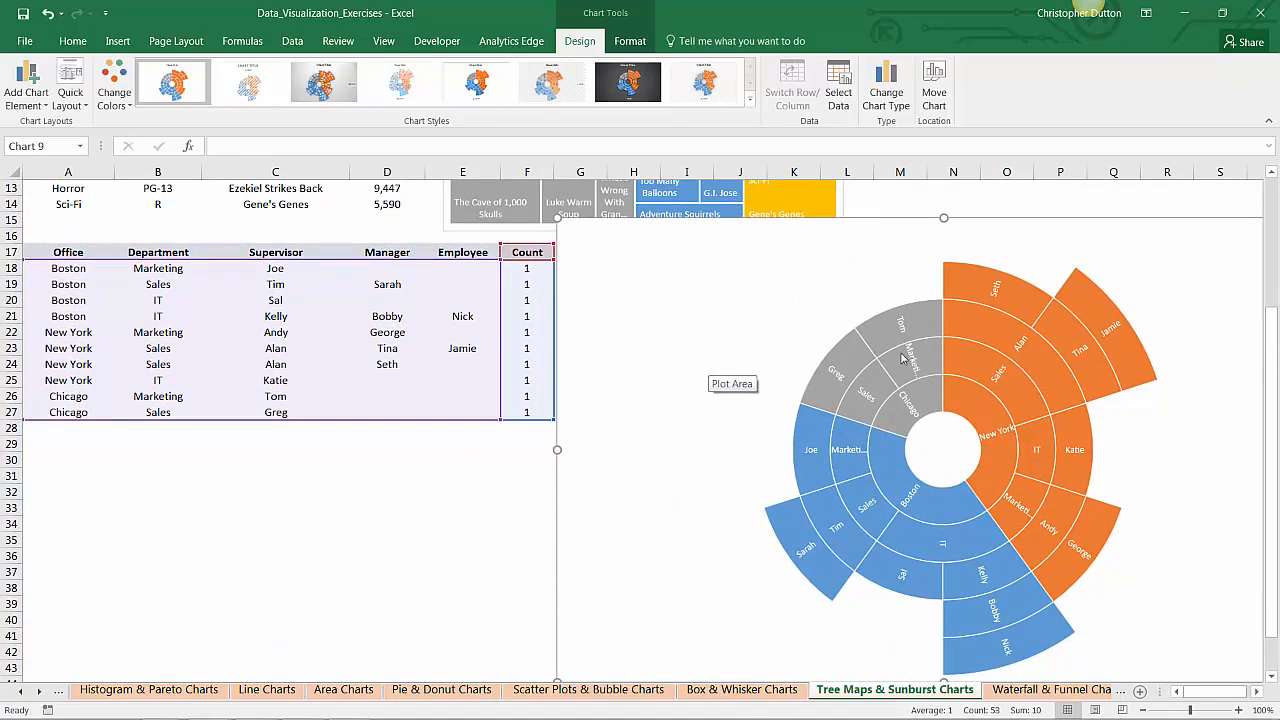
Highlight the Boston, Chicago and New York branches of the sunburst one at a time to compare the offices.
click(967, 410)
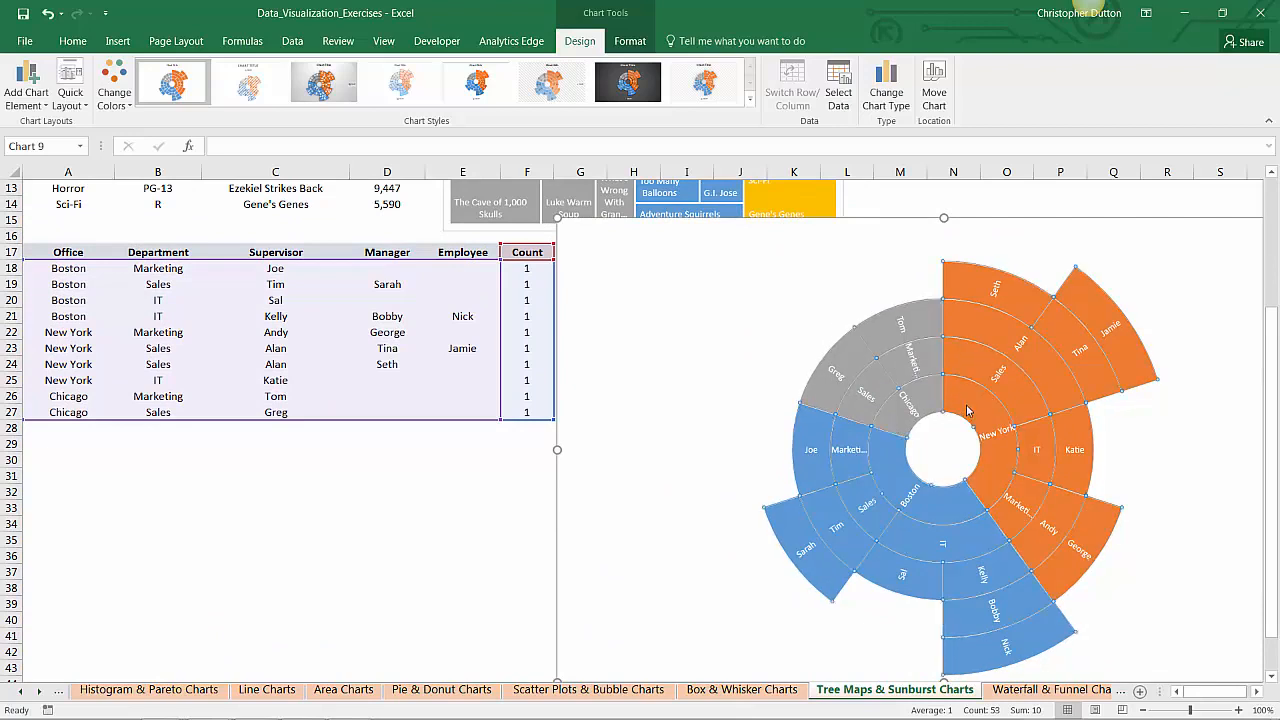
click(967, 410)
click(947, 508)
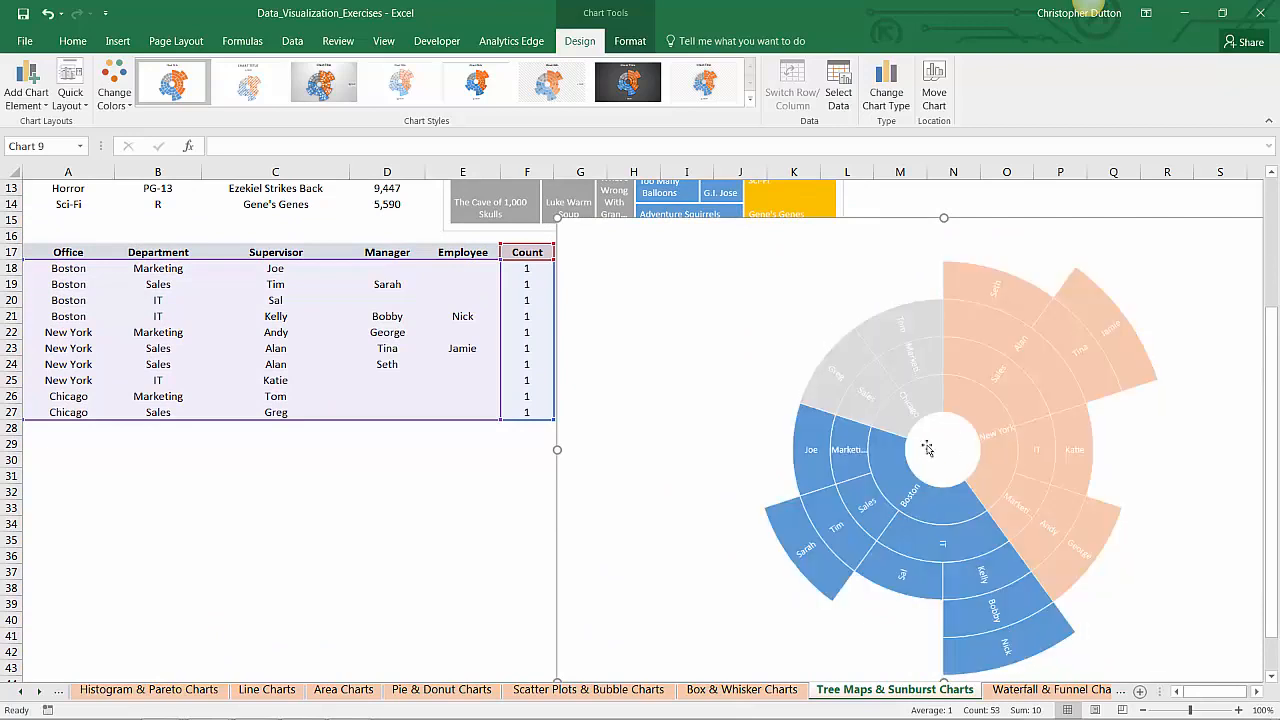
click(942, 392)
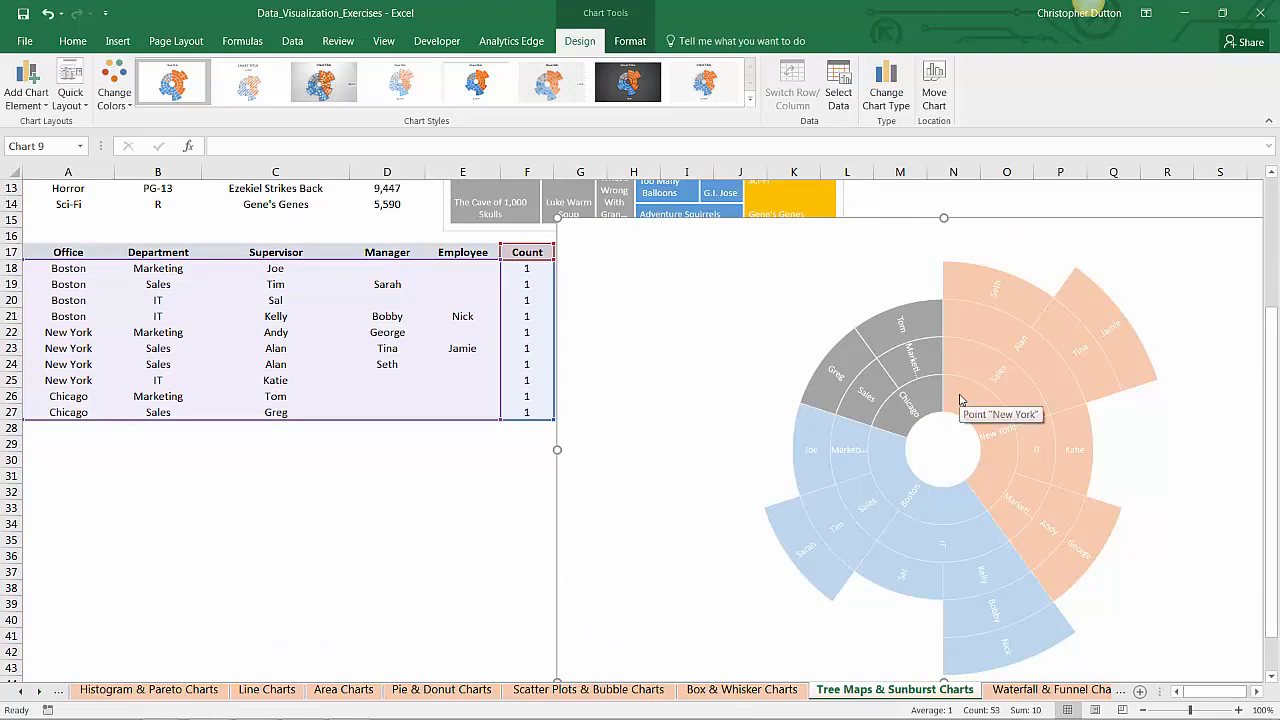
click(959, 398)
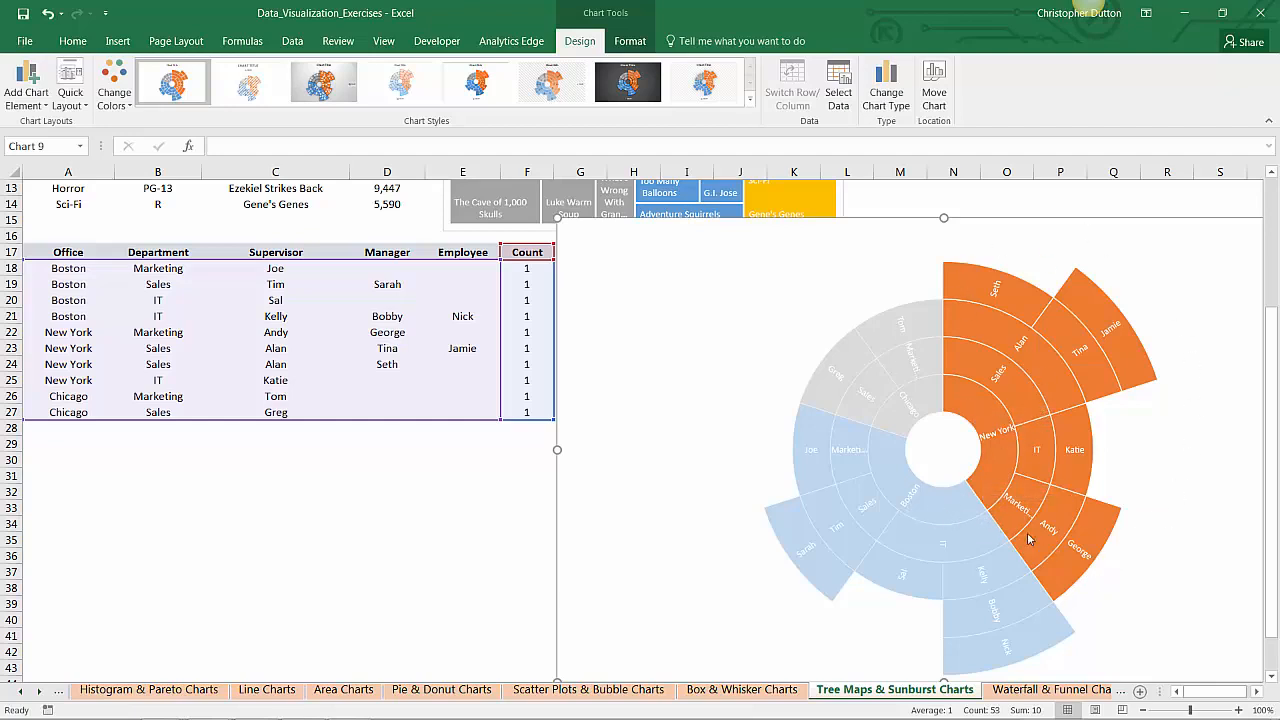
click(925, 394)
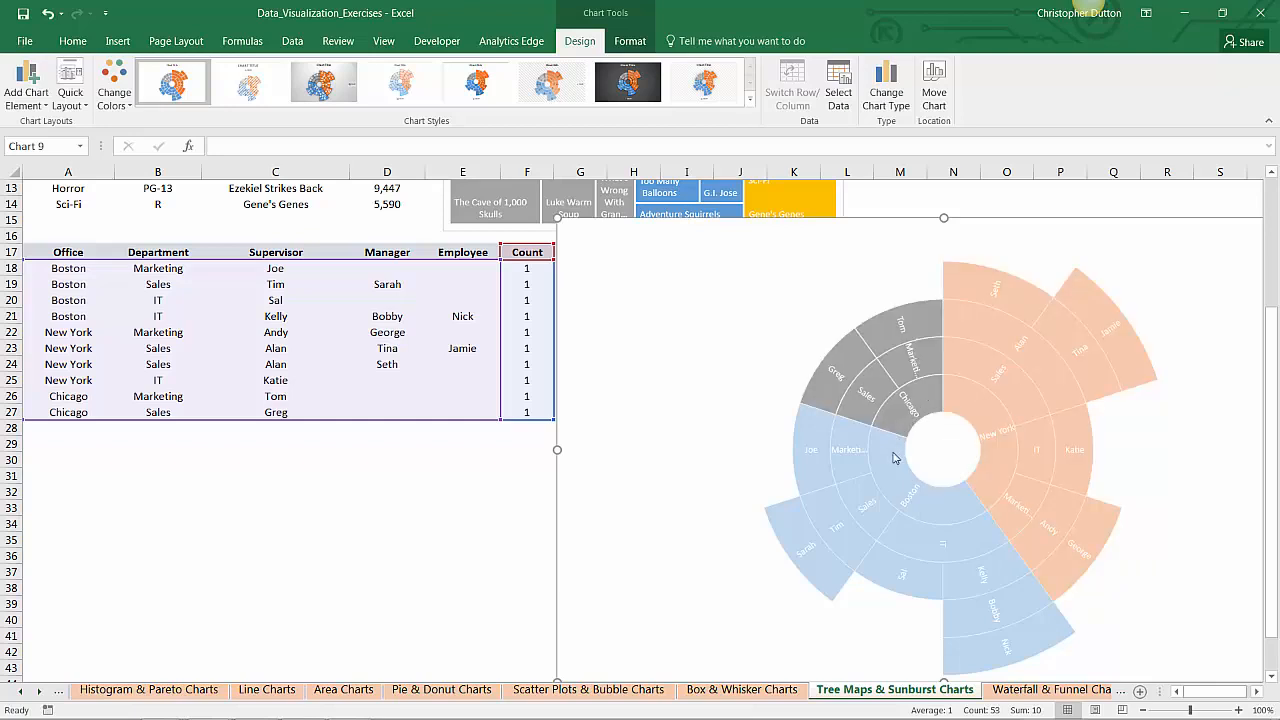
click(895, 455)
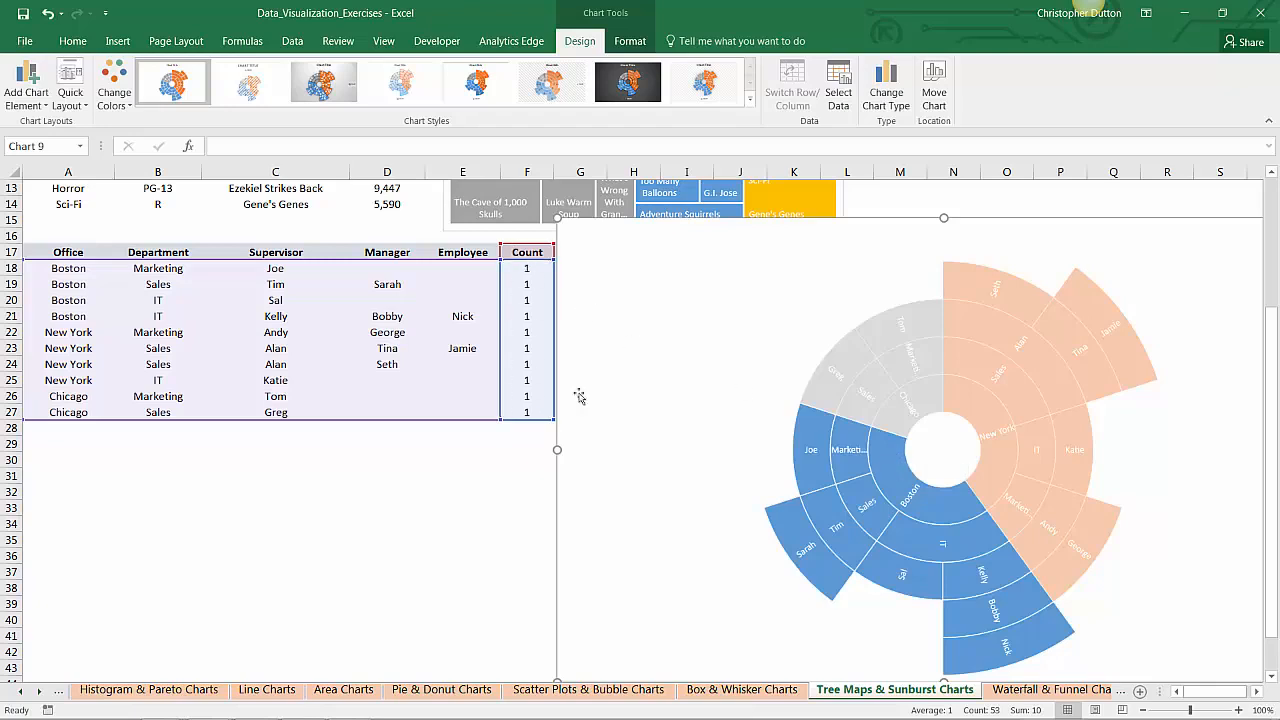
Trace New York's Sales branch from office through department and supervisor to manager, and highlight the Boston branch again.
mouse_move(804, 431)
click(977, 412)
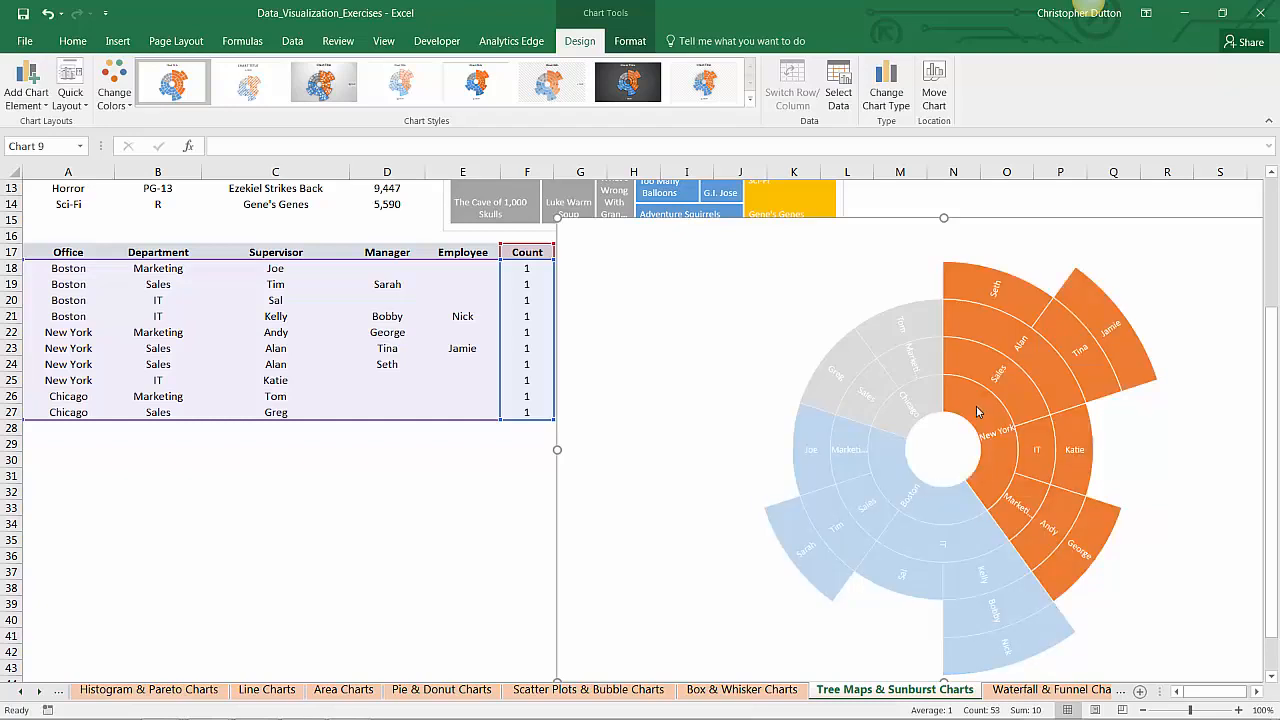
click(1014, 400)
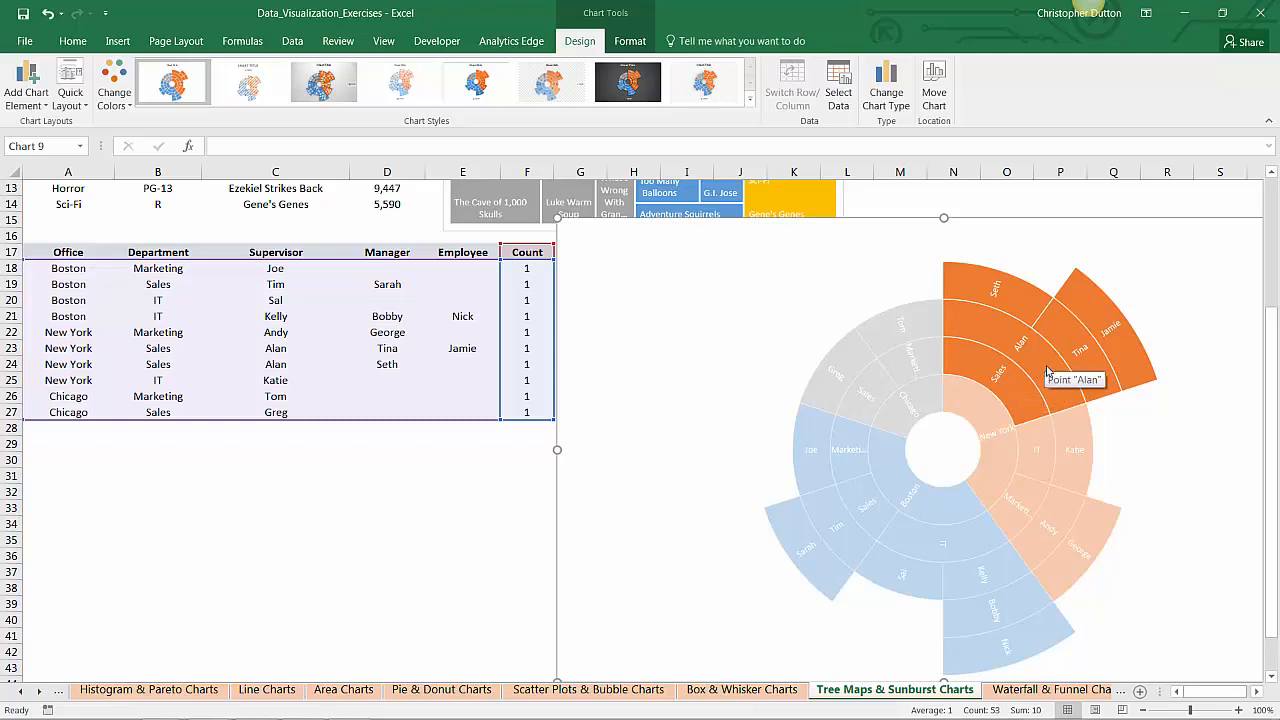
click(1047, 371)
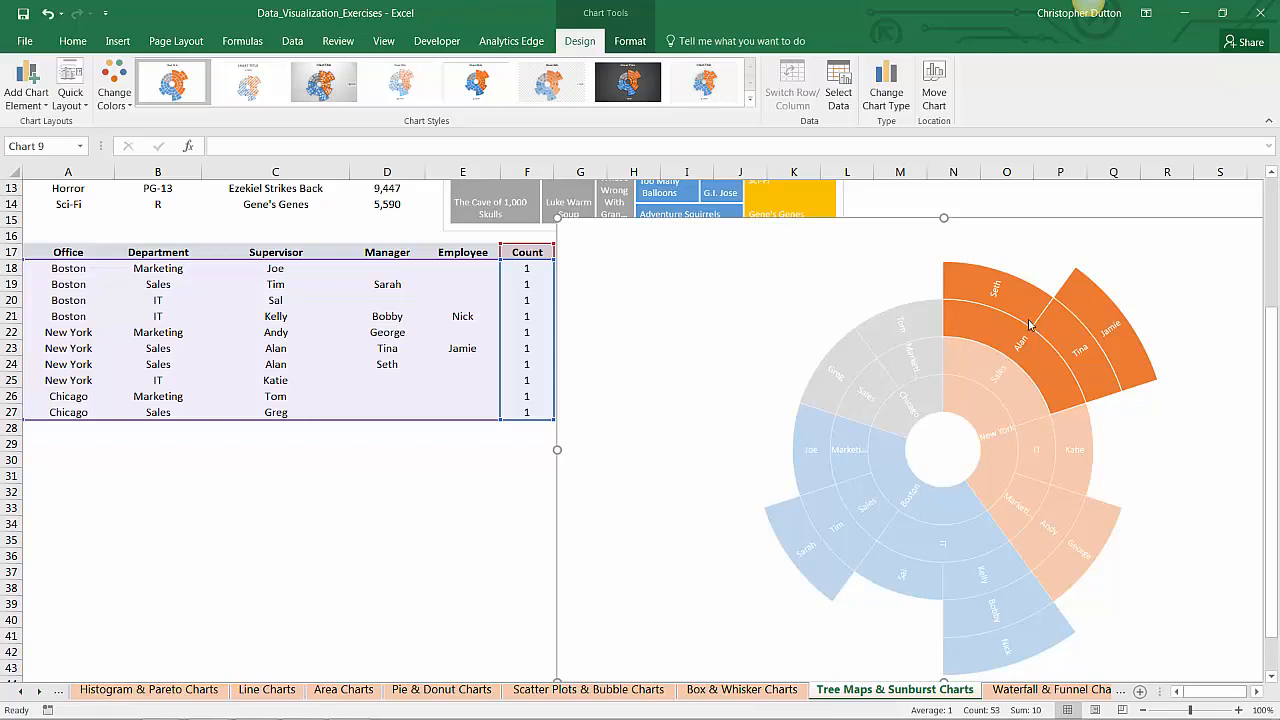
click(1074, 348)
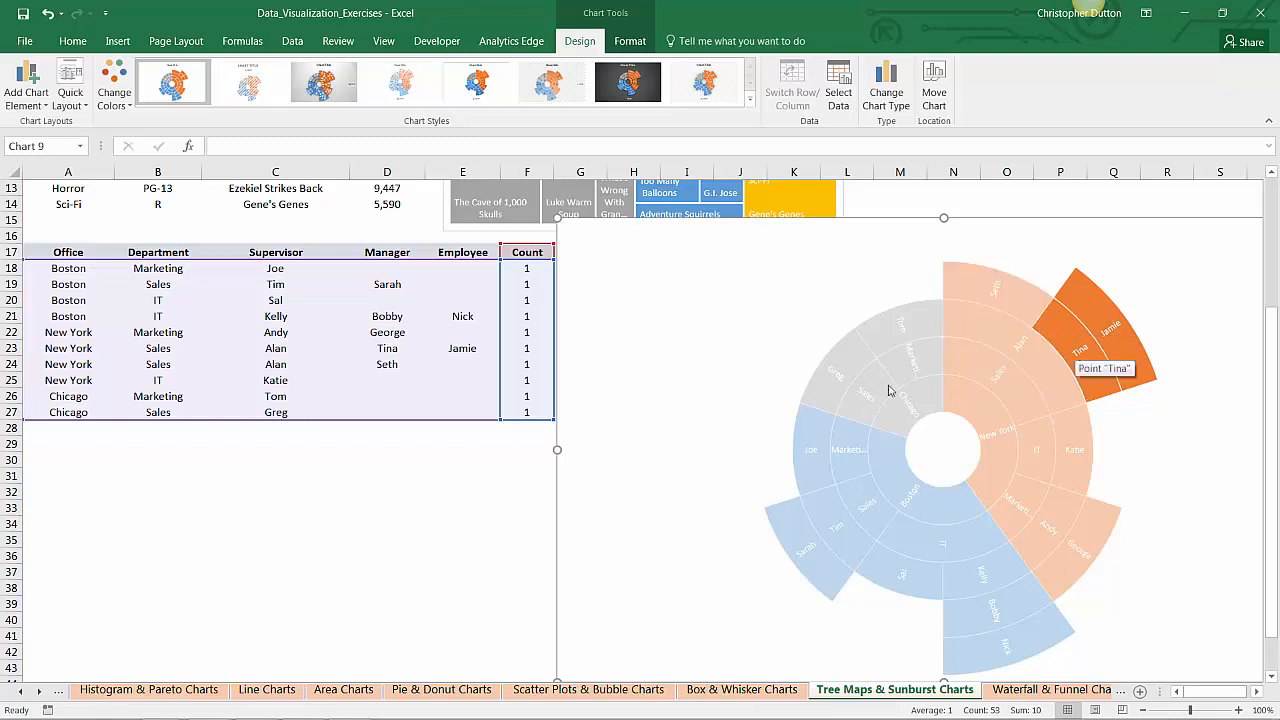
click(966, 522)
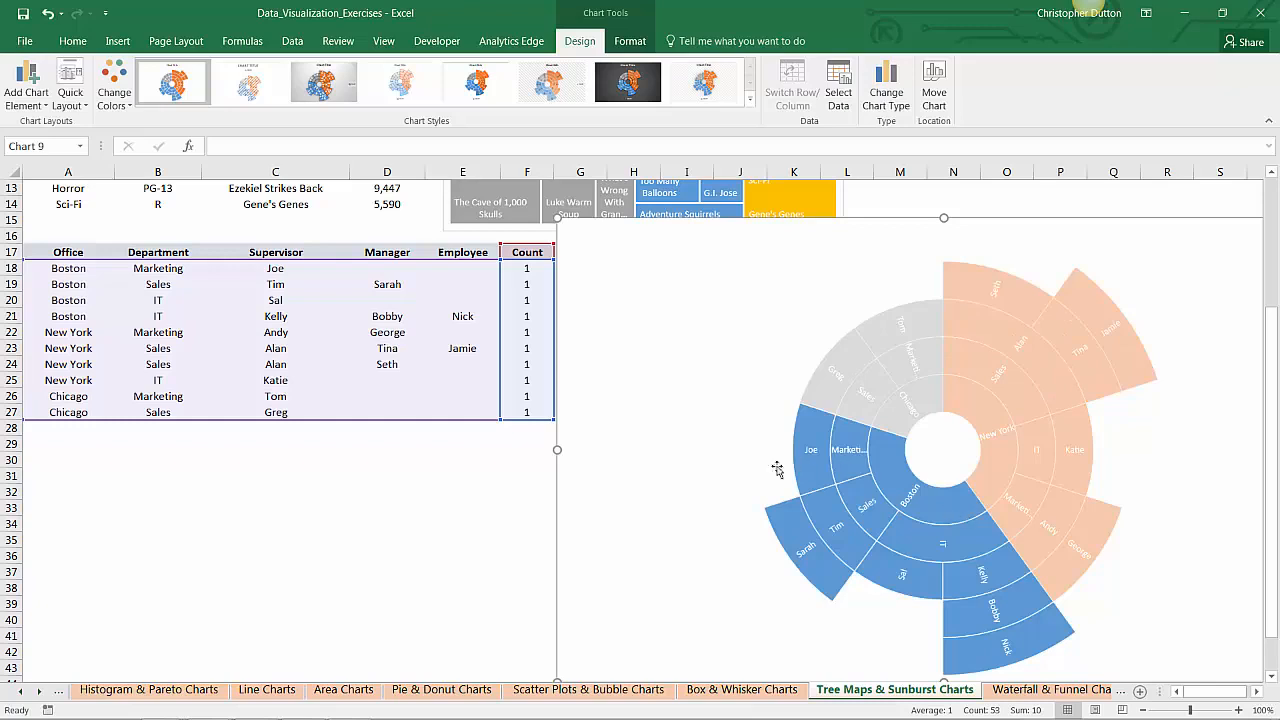
Clear the branch highlight, move the sunburst chart slightly down so it clears the treemap, and deselect it at cell F33.
click(531, 540)
click(868, 263)
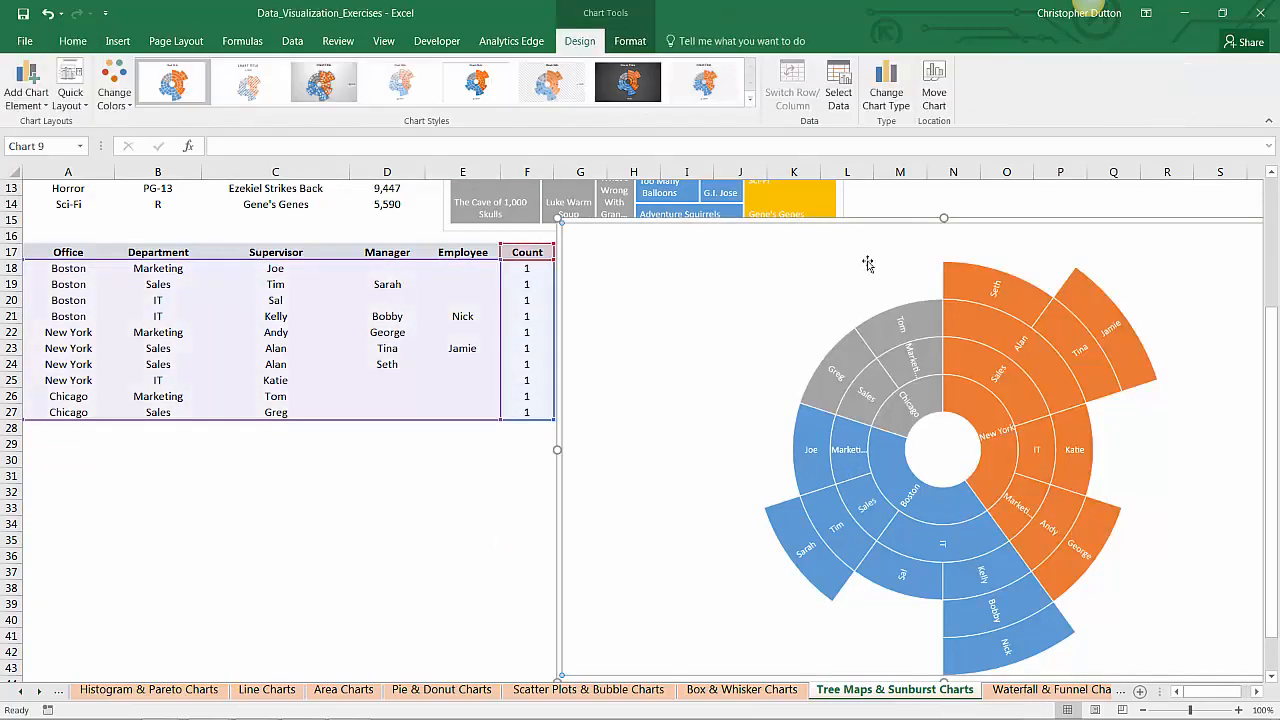
drag(838, 219, 843, 236)
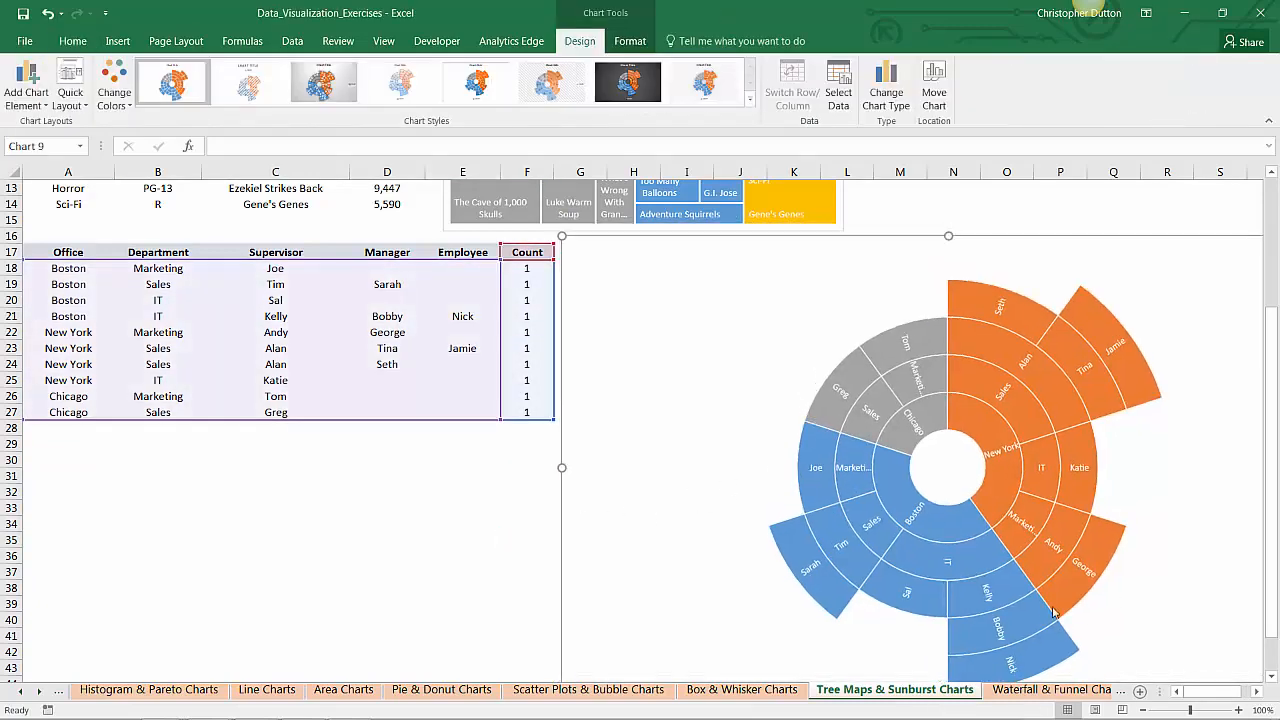
click(527, 507)
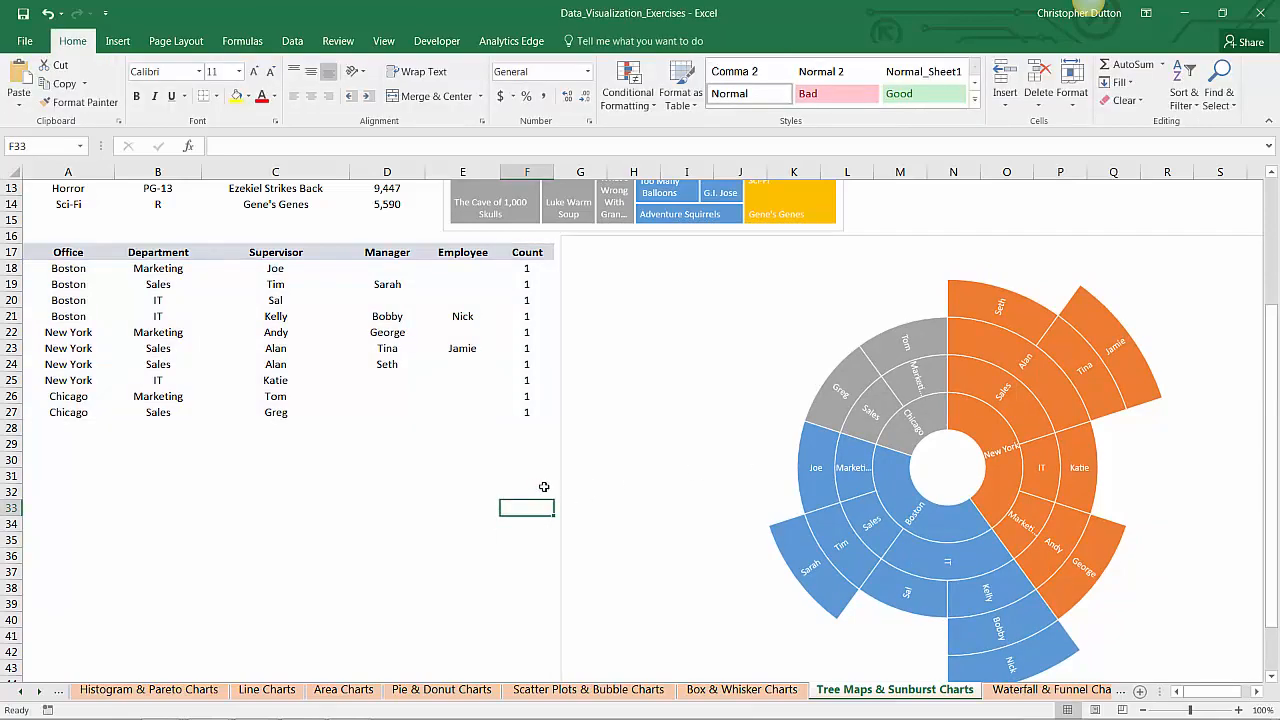
scroll(544, 487, up, 4)
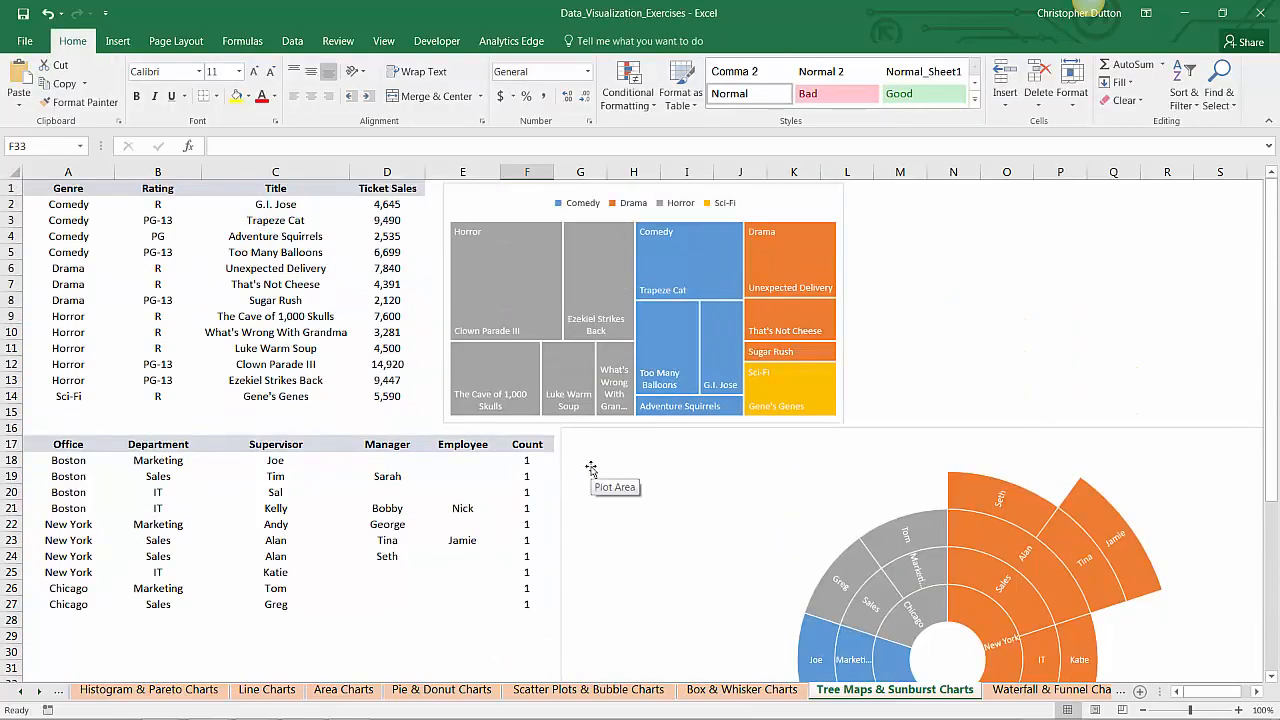